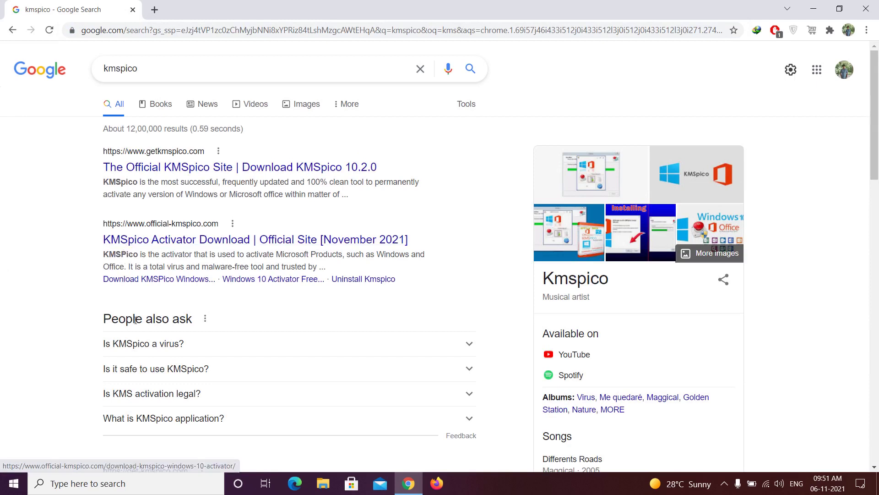
Look over the kmspico search results and the home pages of official-kmspico.com and getkmspico.com
scroll(134, 320, "down", 3)
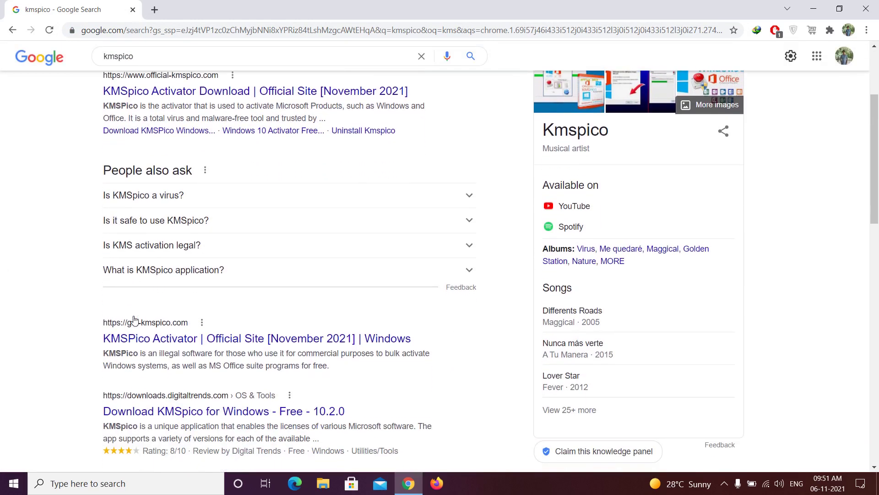
scroll(160, 339, "up", 4)
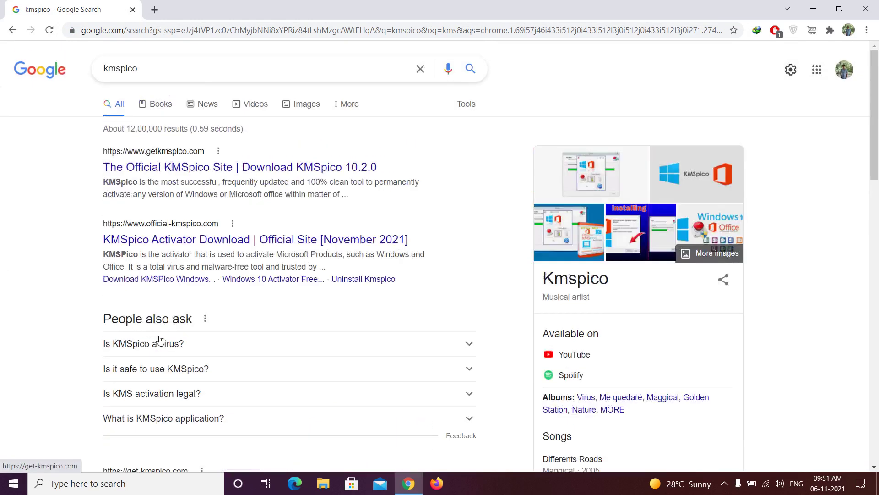
left_click(189, 239)
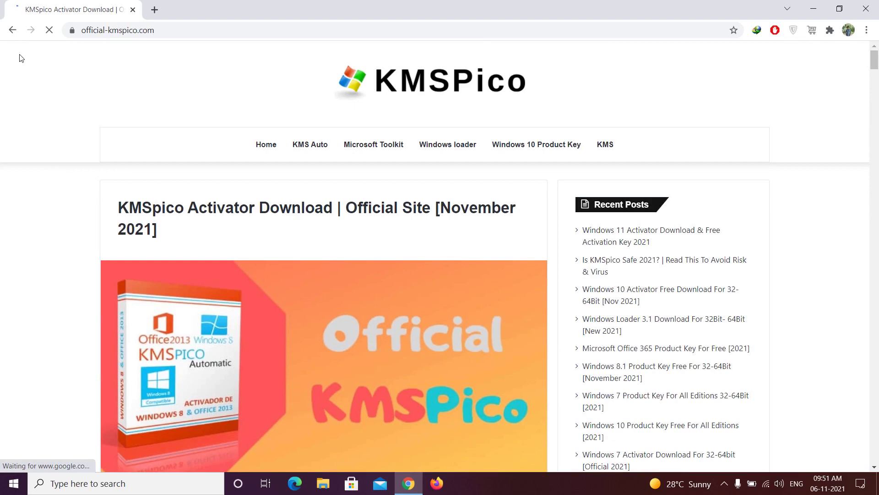
left_click(12, 29)
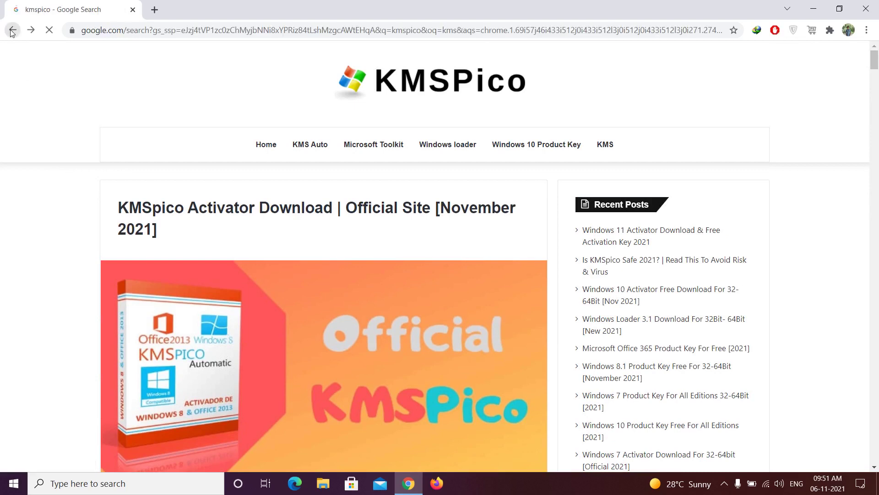
left_click(139, 167)
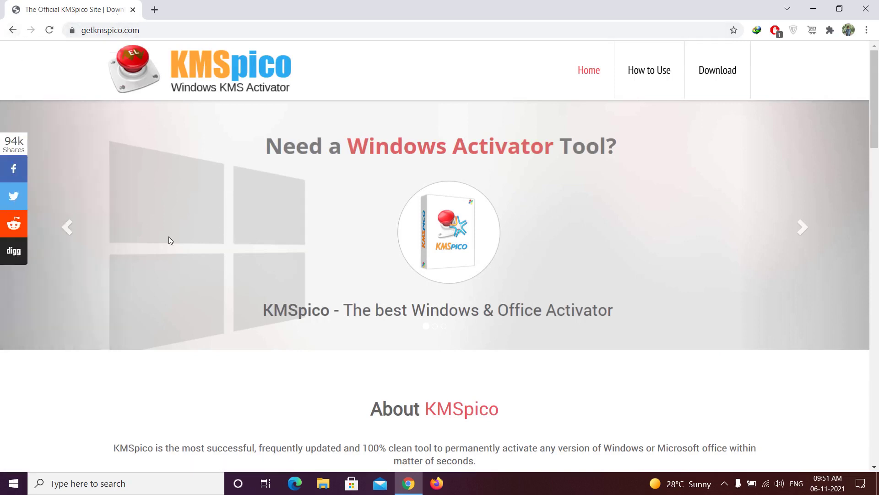
scroll(168, 236, "down", 8)
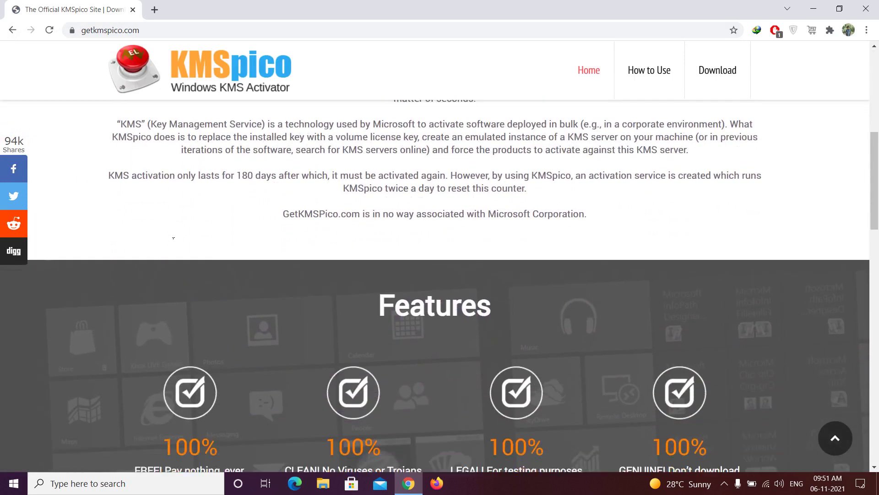
scroll(173, 238, "up", 10)
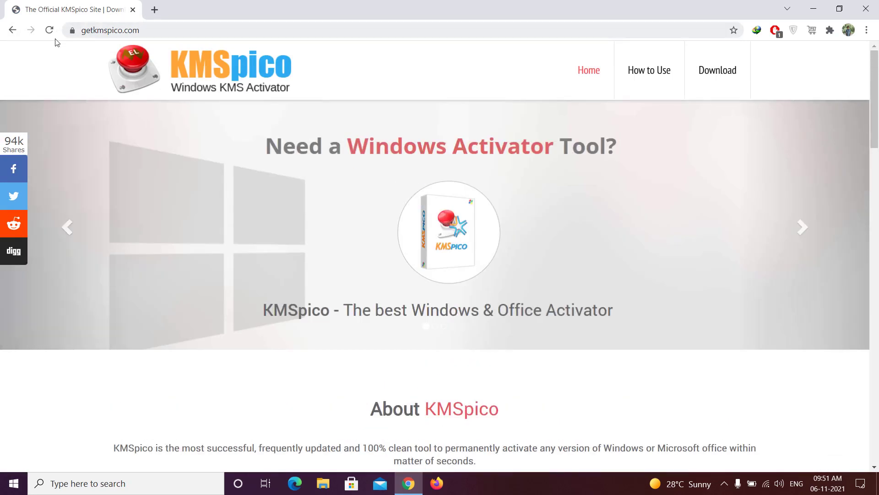
left_click(13, 29)
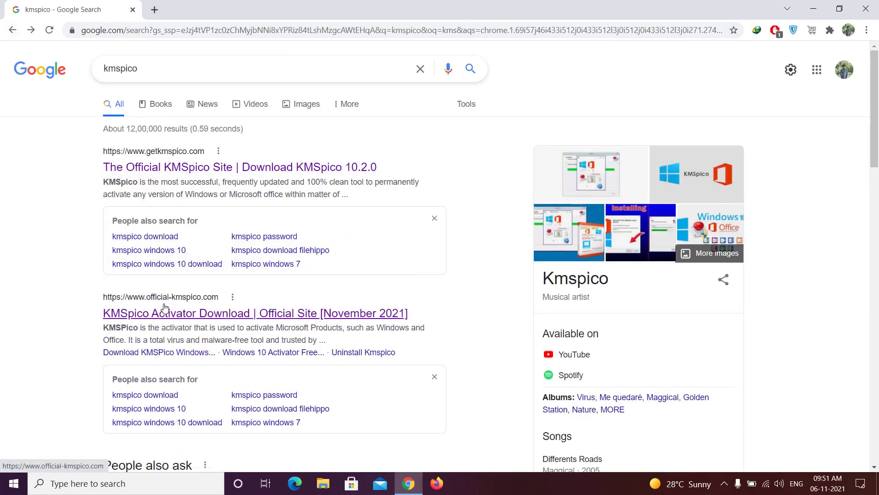
Open the official-kmspico.com search result and go to the Download KMSAuto Net section of its KMS Auto page
left_click(161, 306)
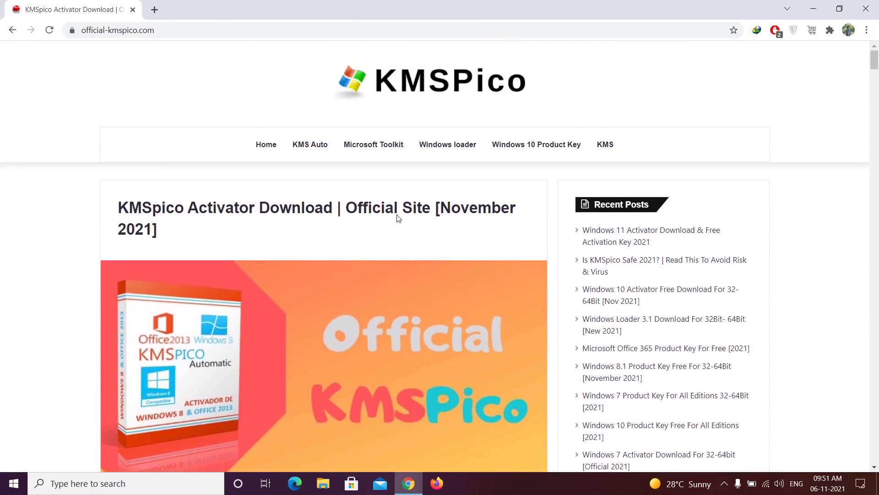
left_click(315, 156)
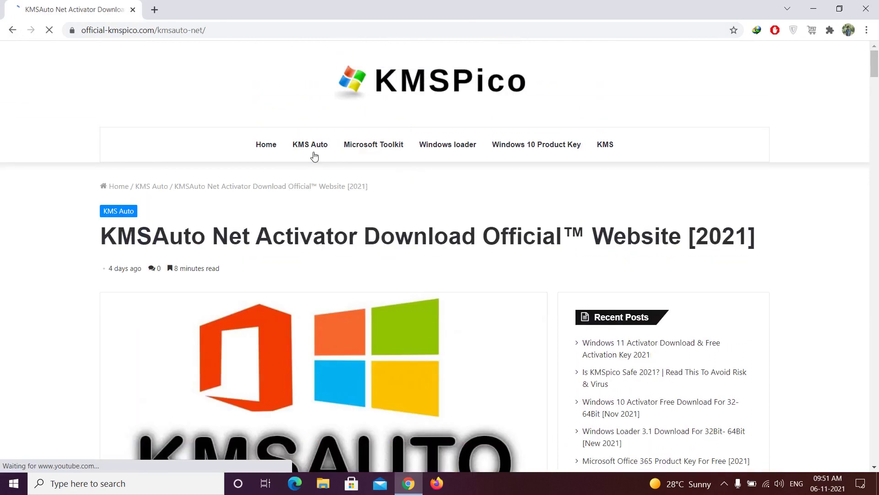
scroll(2, 320, "down", 5)
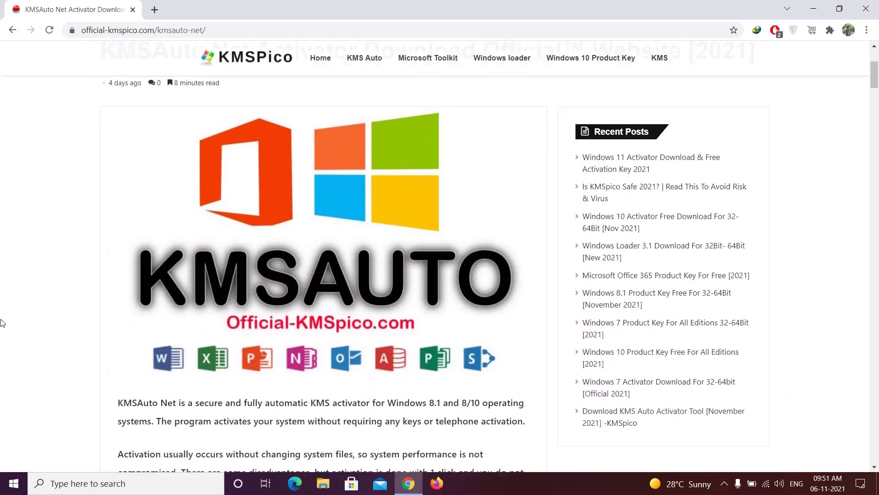
scroll(2, 323, "down", 8)
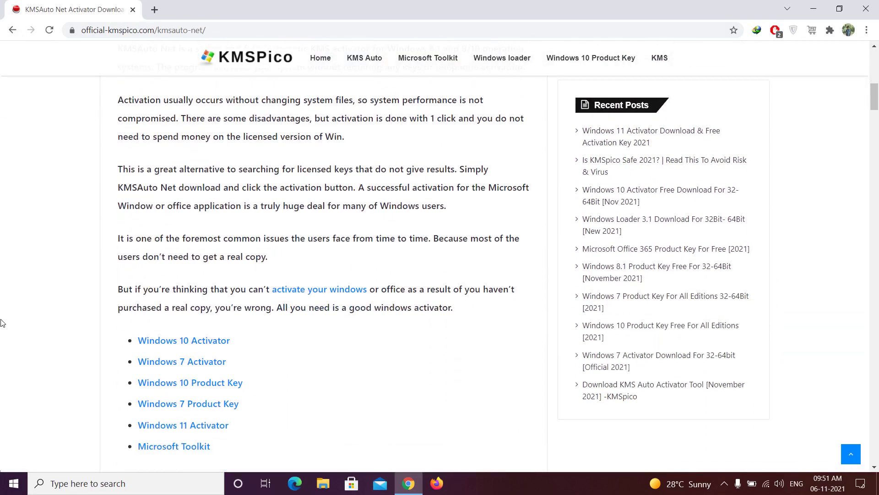
scroll(1, 323, "down", 10)
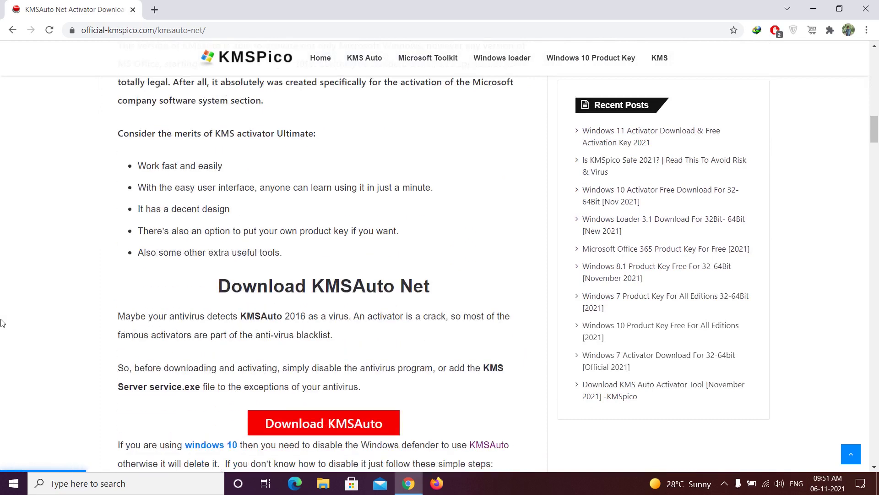
scroll(1, 323, "down", 3)
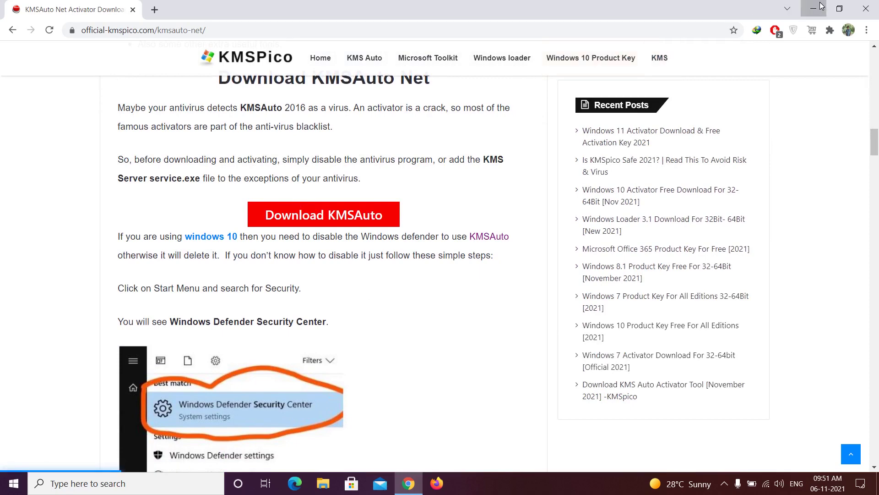
Switch to Avast Premium Security and turn off File Shield with the duration "Until I turn it on again"
left_click(819, 7)
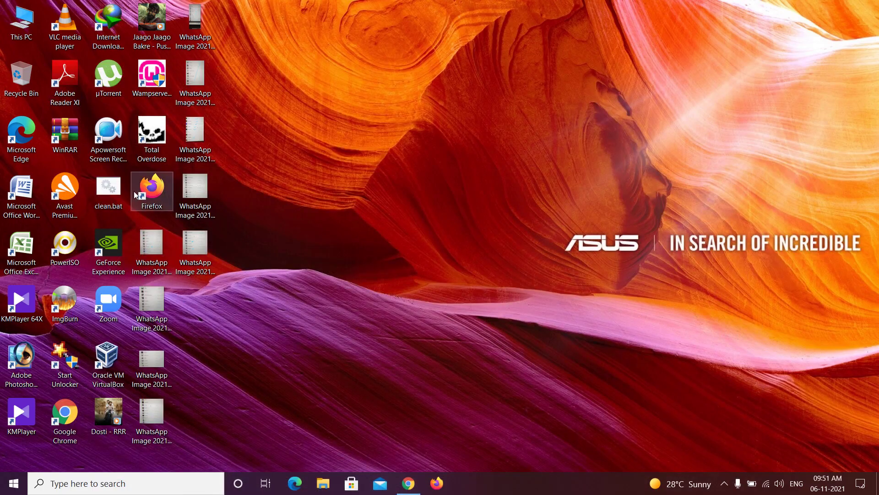
double_click(76, 203)
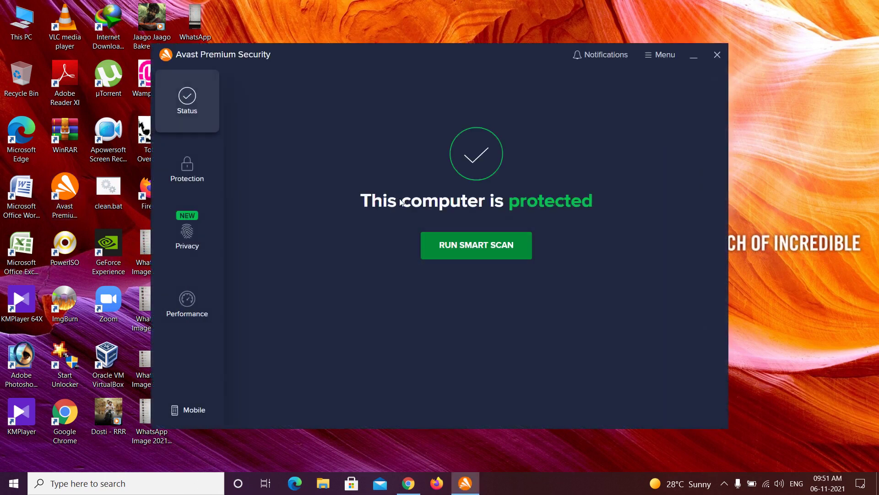
left_click(209, 173)
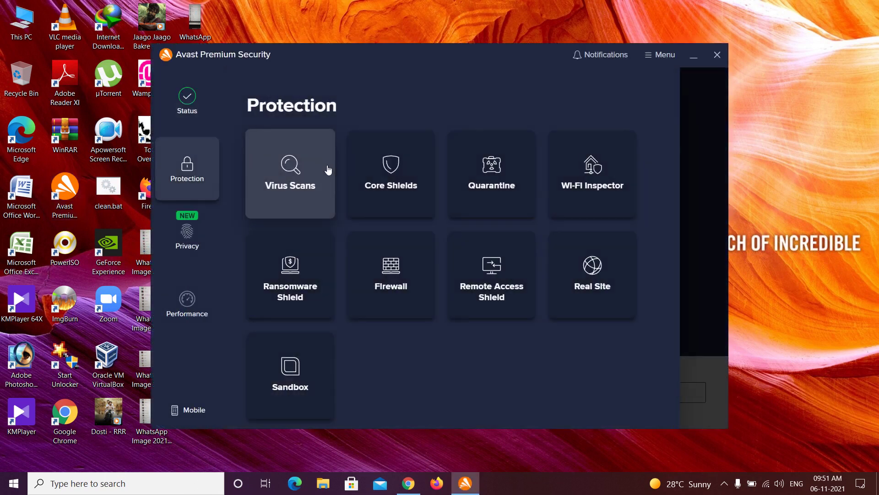
left_click(408, 178)
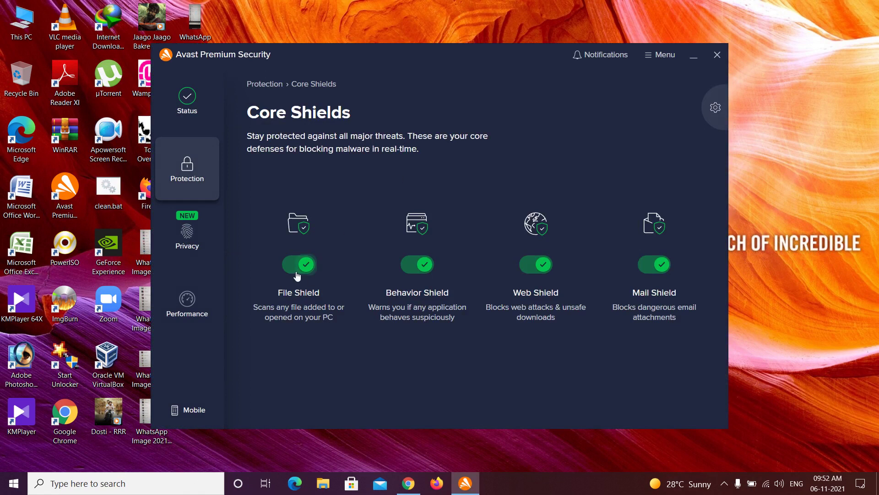
left_click(300, 267)
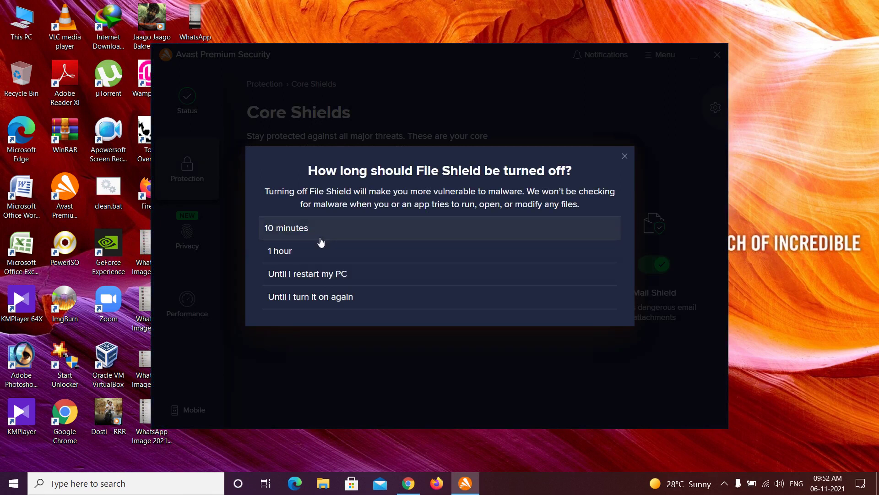
left_click(341, 298)
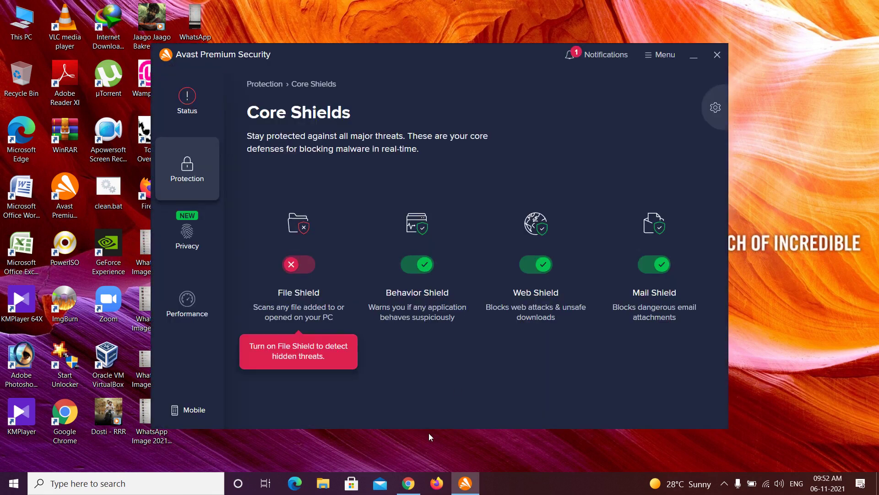
Switch back to Chrome and read the KMSAuto page's instructions for disabling Windows Defender
left_click(412, 490)
left_click(413, 492)
left_click(413, 492)
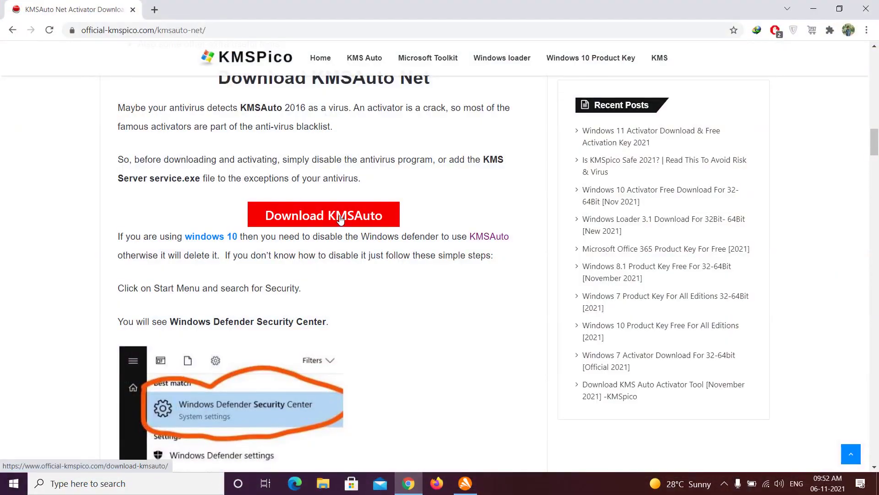
scroll(316, 174, "up", 1)
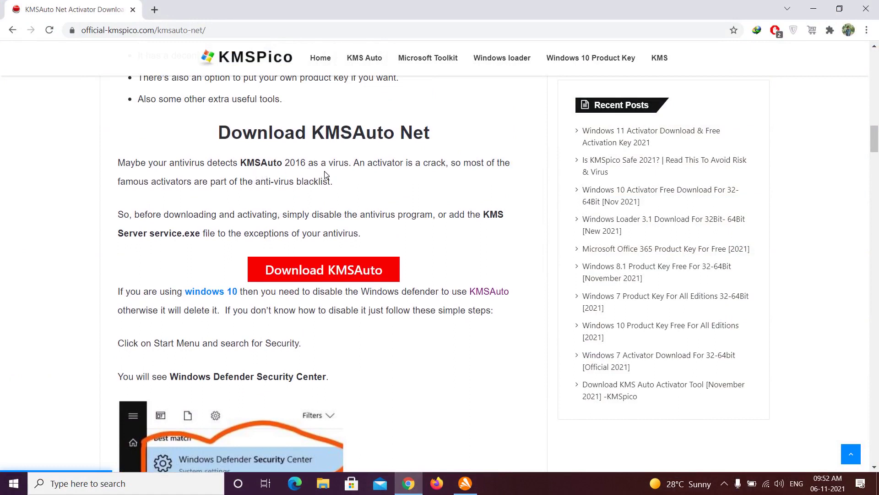
scroll(219, 240, "down", 1)
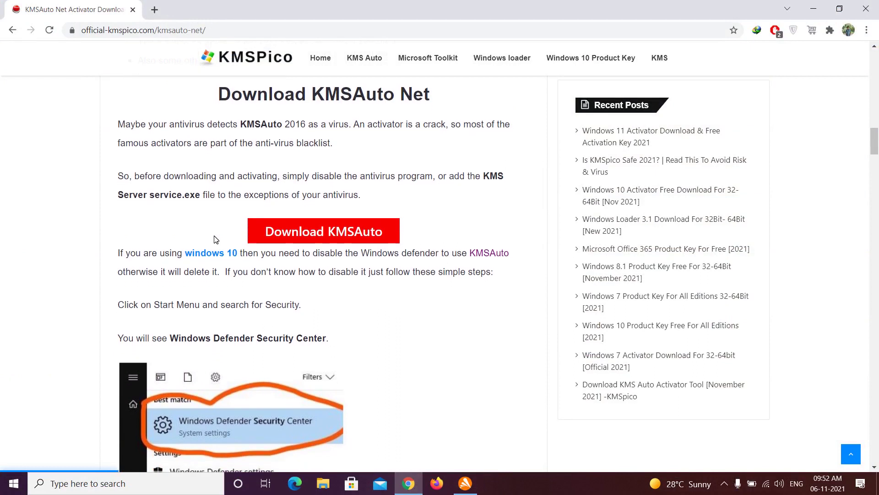
scroll(216, 239, "down", 1)
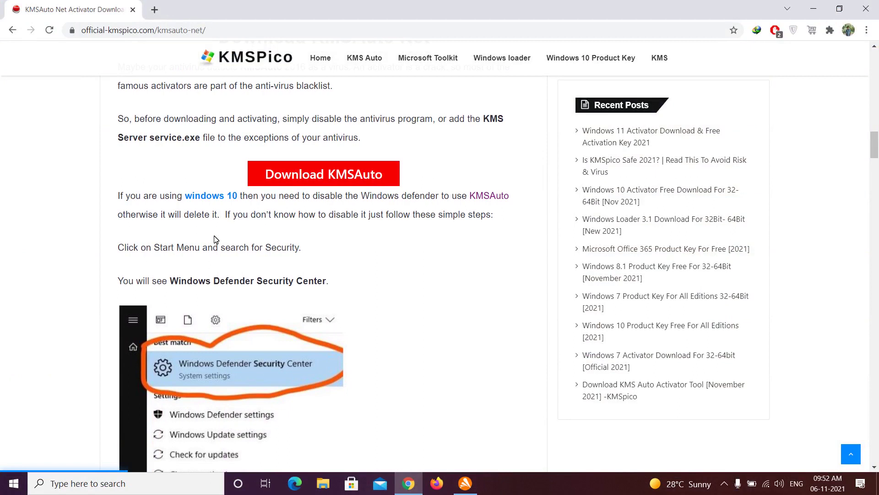
scroll(216, 239, "down", 6)
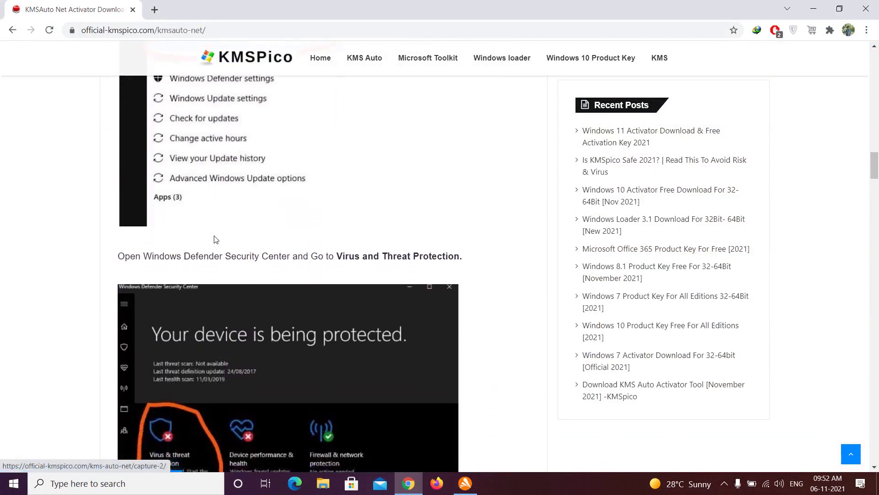
scroll(216, 239, "down", 7)
scroll(218, 240, "up", 10)
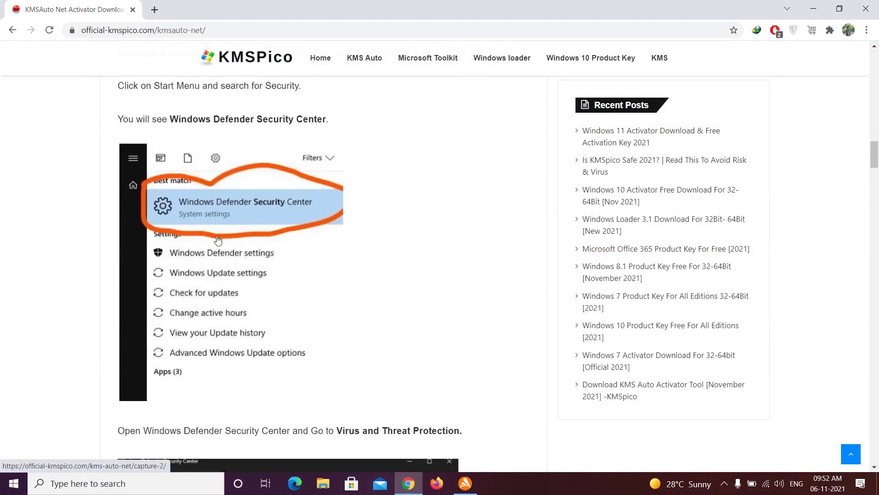
scroll(217, 241, "up", 4)
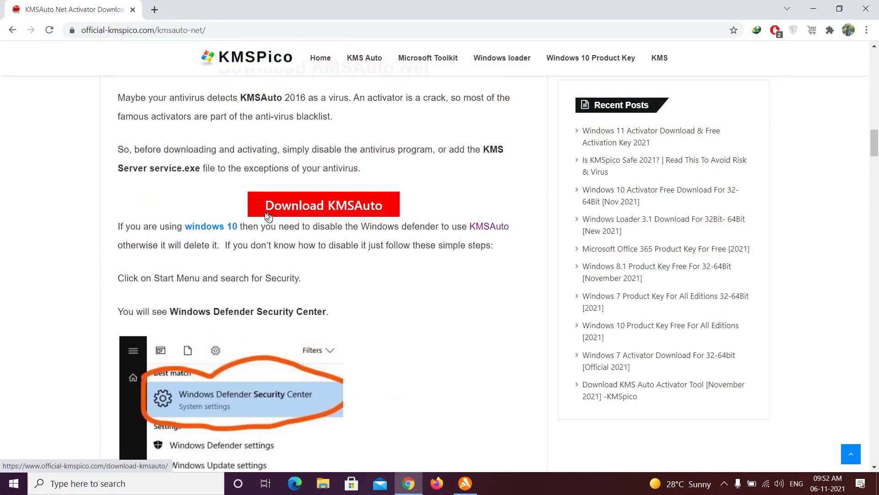
Open the KMSAuto download page, highlight the archive password and follow the Download KMSAuto Net link to MEGA
left_click(269, 215)
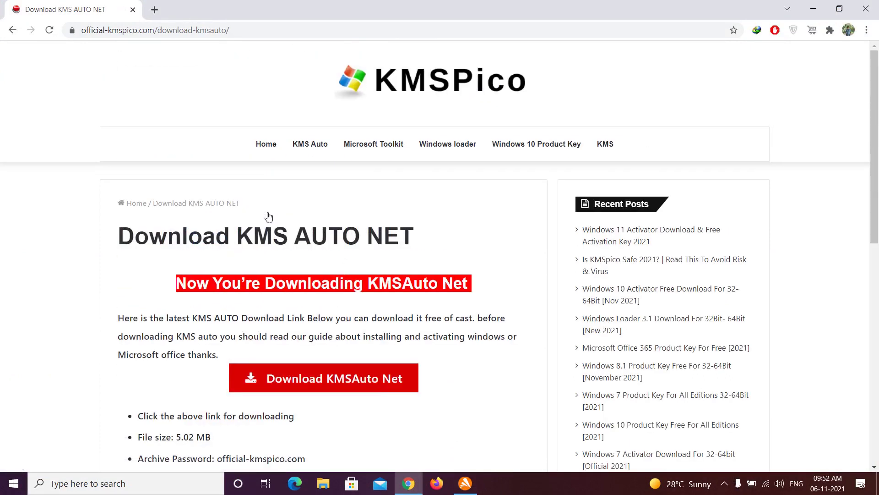
scroll(269, 216, "down", 3)
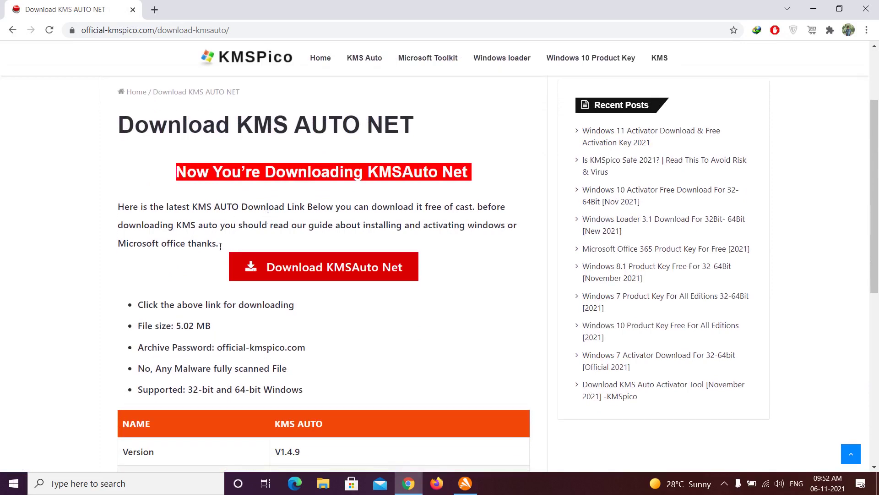
scroll(136, 339, "down", 2)
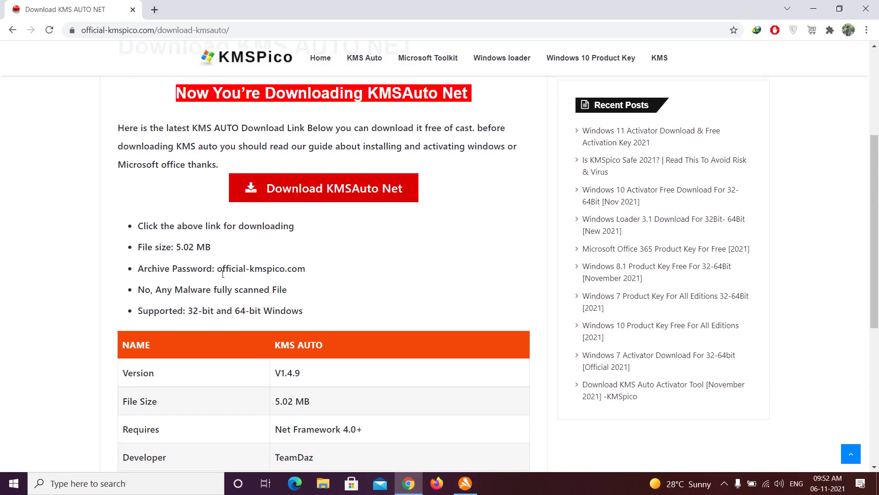
left_click_drag(223, 273, 311, 279)
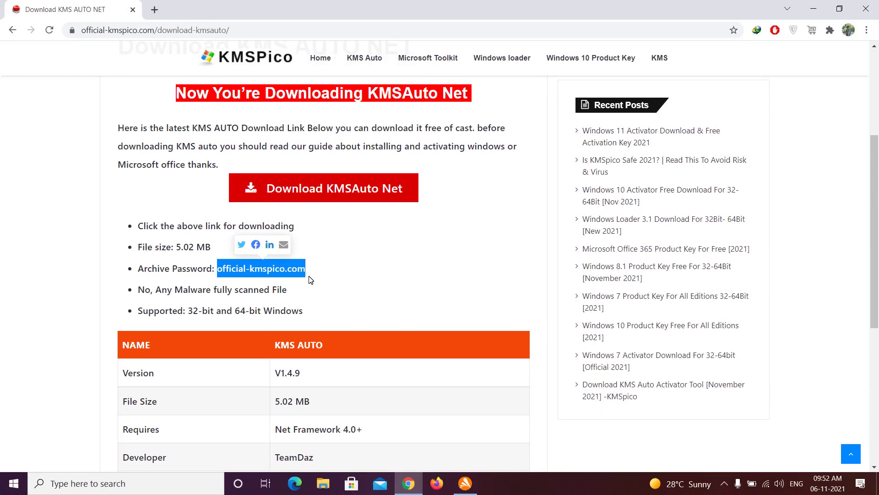
left_click(346, 192)
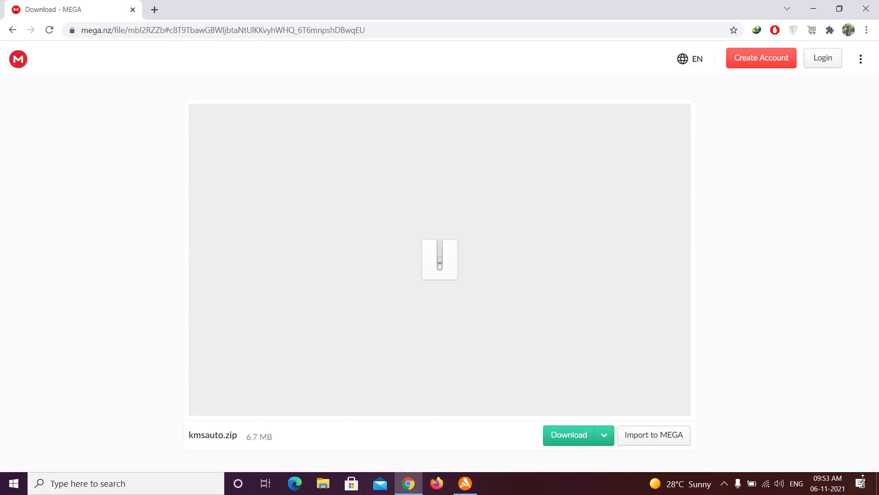
Dismiss the Windows Security virus protection notification and start downloading kmsauto.zip from MEGA
left_click(864, 485)
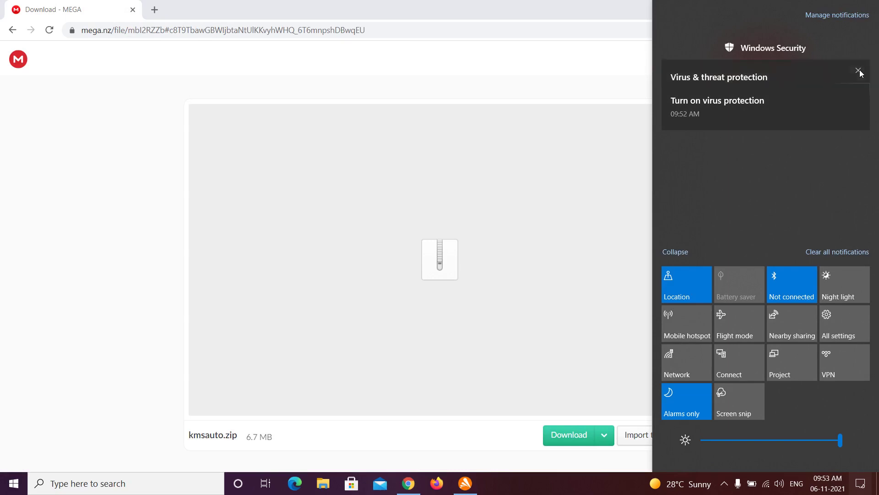
left_click(859, 71)
left_click(528, 57)
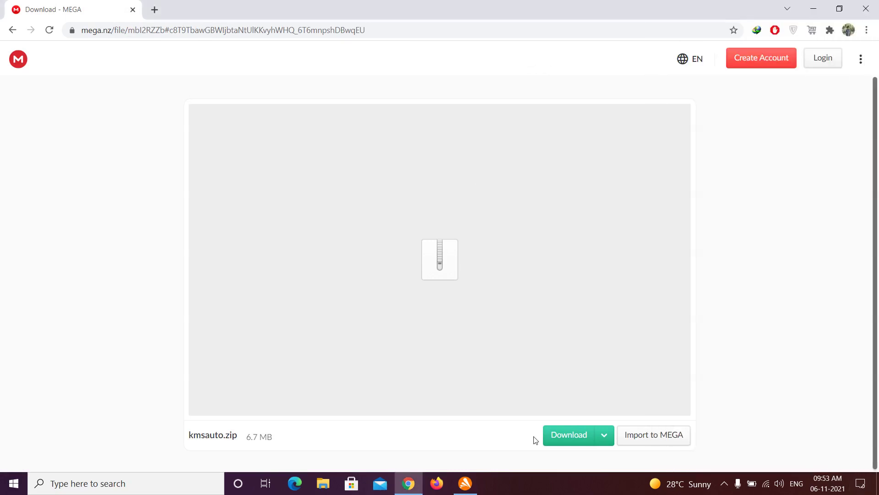
left_click(570, 435)
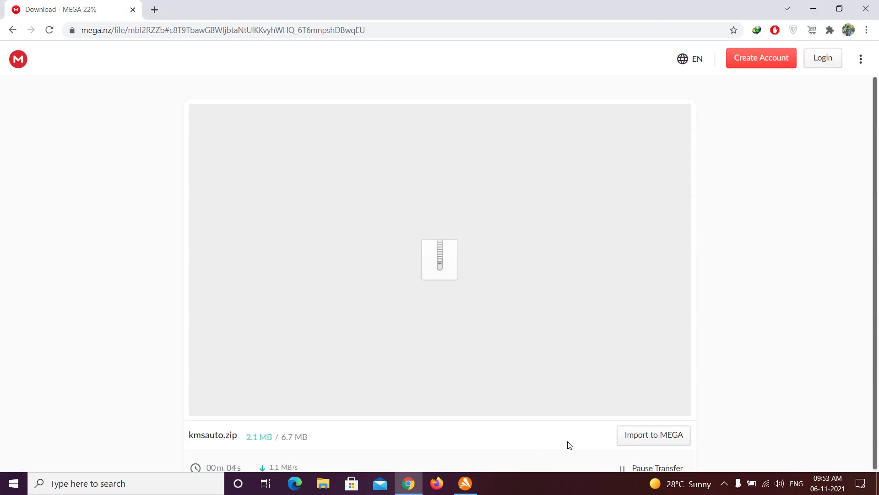
Locate the downloaded kmsauto.zip in the Downloads folder, and clear the File Explorer, Chrome and Avast windows from the desktop
scroll(570, 446, "down", 1)
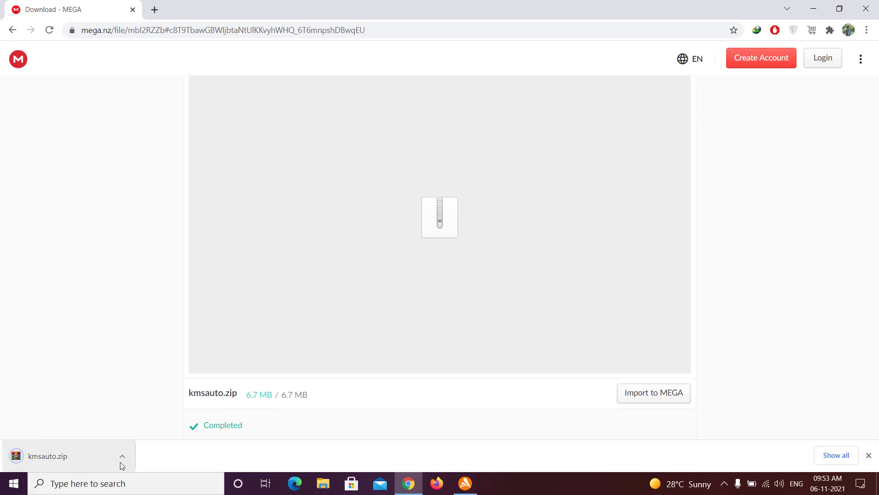
left_click(121, 463)
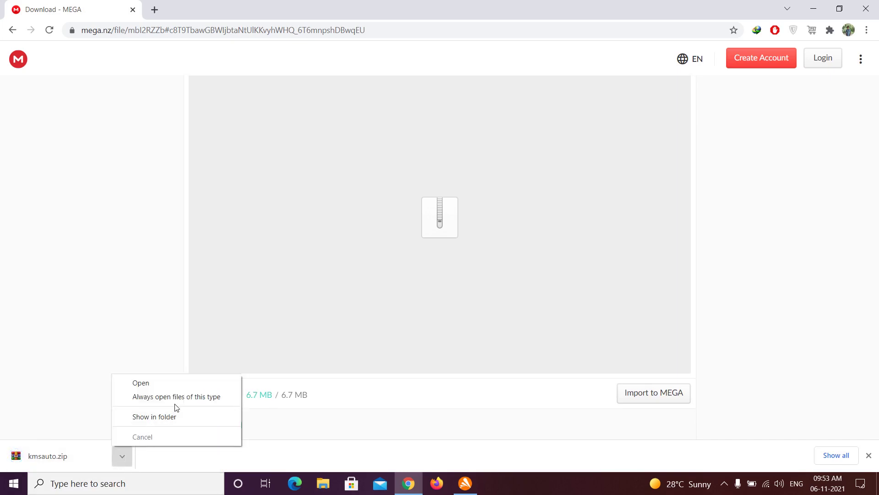
left_click(175, 416)
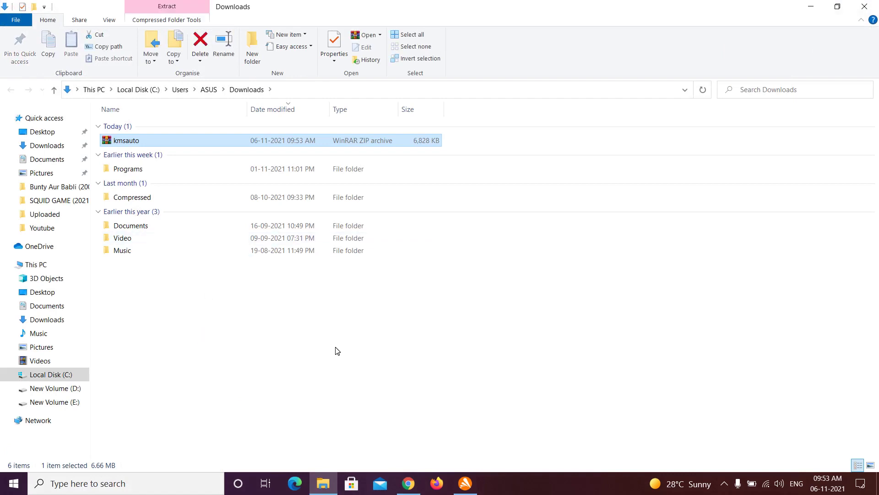
left_click(865, 7)
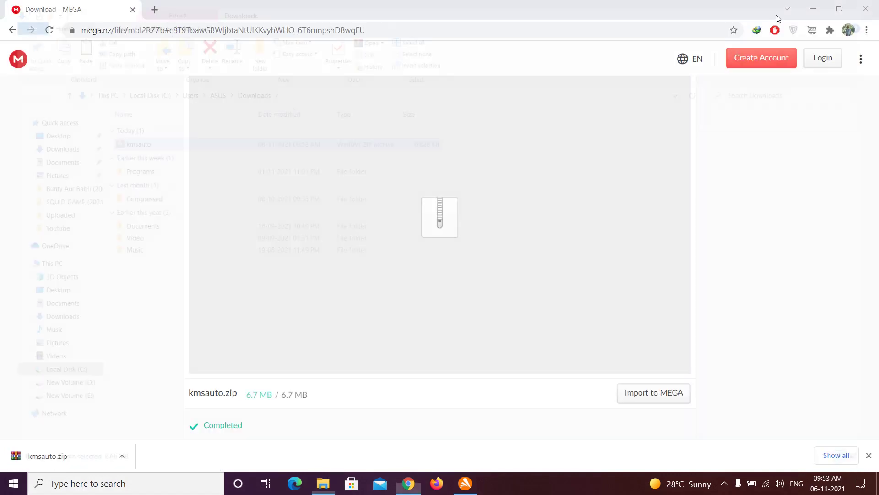
left_click(814, 9)
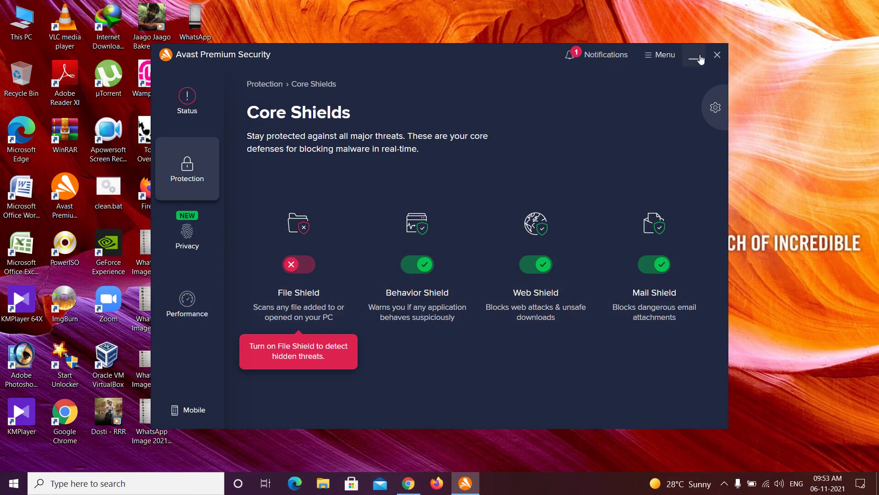
left_click(717, 55)
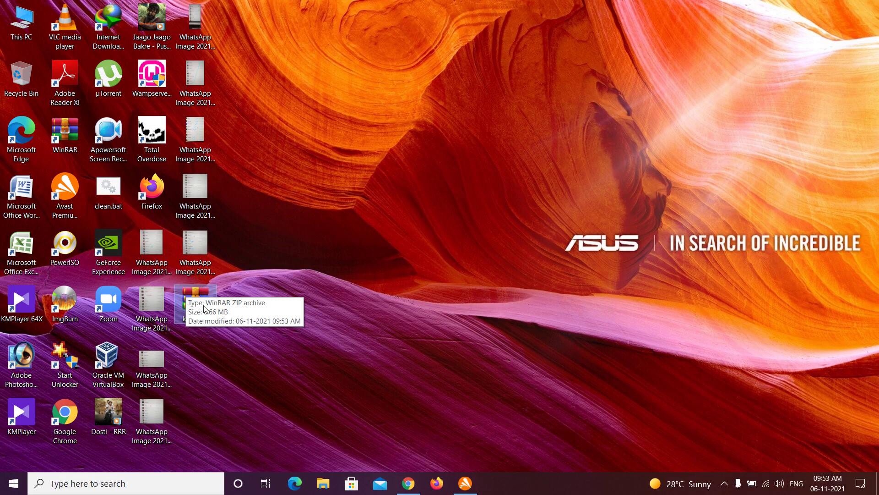
Return to the KMSAuto download page in Chrome and copy the archive password listed there
left_click(408, 483)
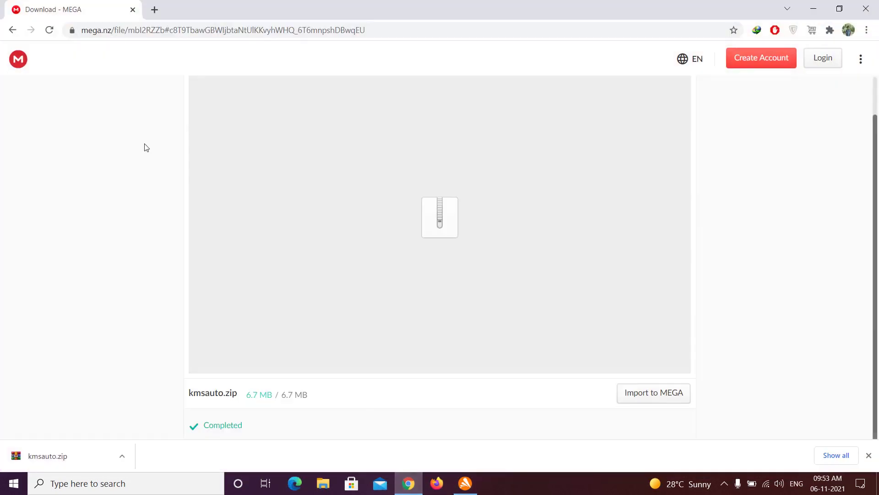
left_click(12, 30)
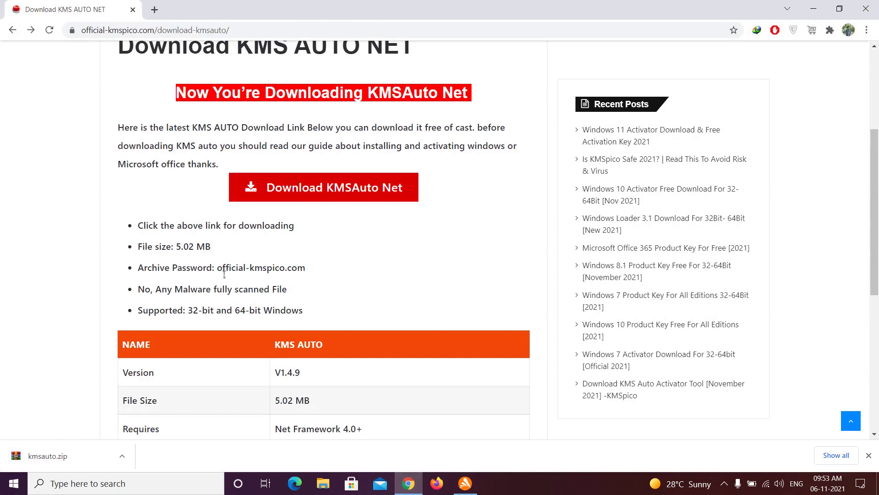
left_click_drag(227, 275, 304, 278)
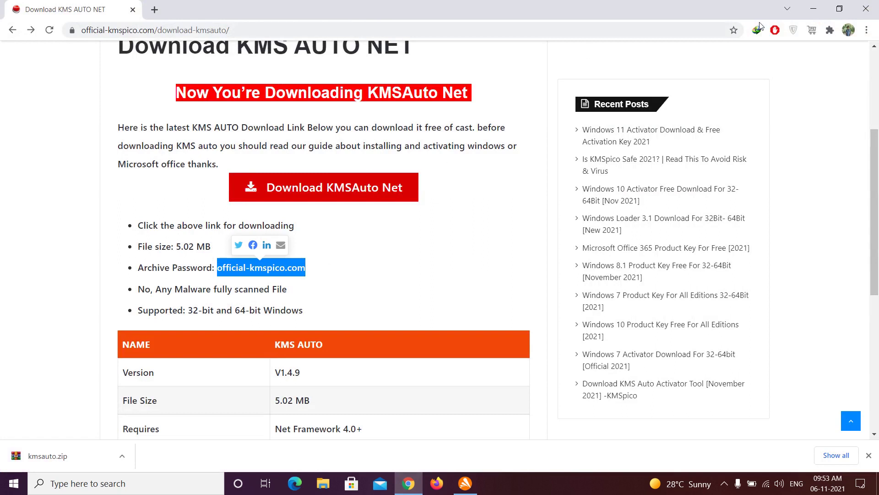
left_click(813, 8)
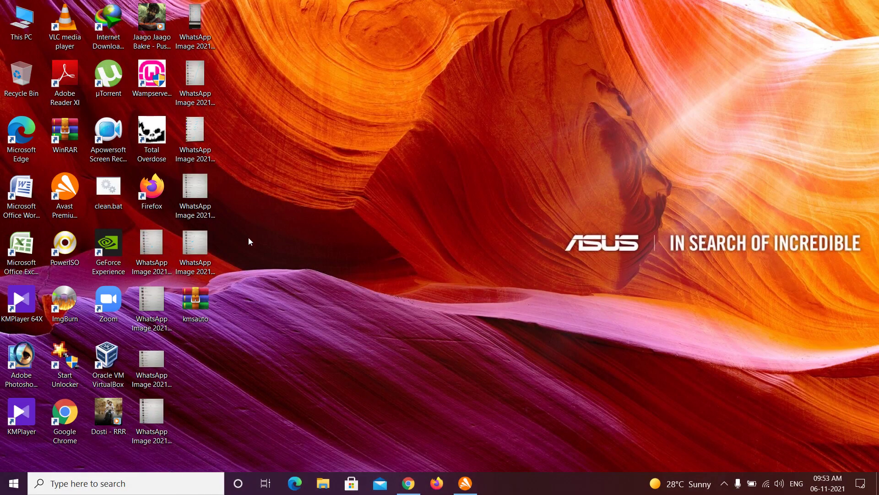
Open the kmsauto archive on the desktop with WinRAR, dismiss the licence reminder and extract its contents to the Desktop
left_click(207, 305)
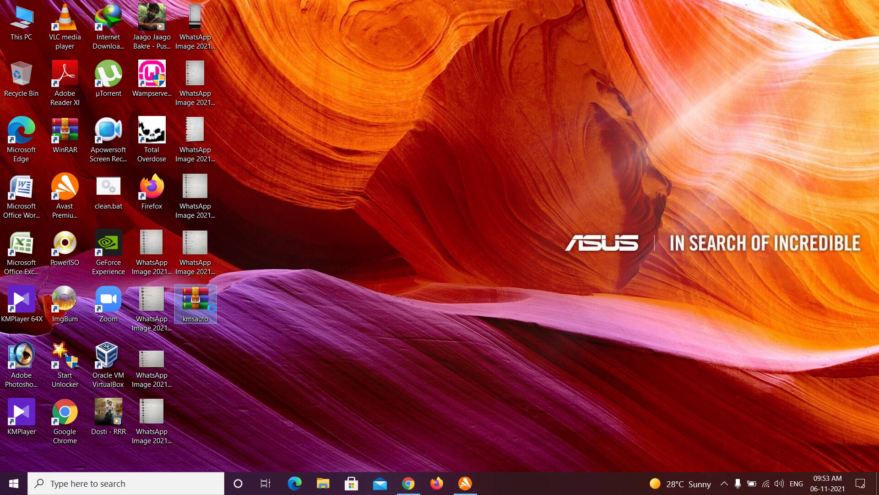
right_click(206, 304)
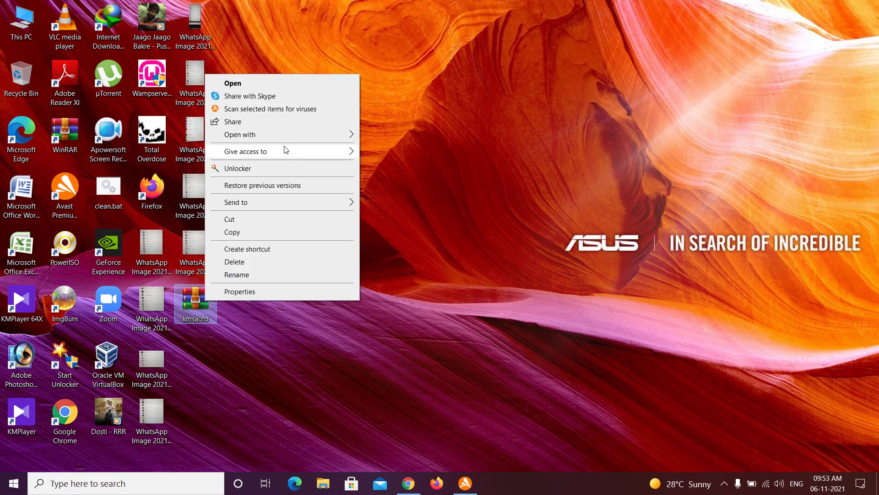
mouse_move(321, 137)
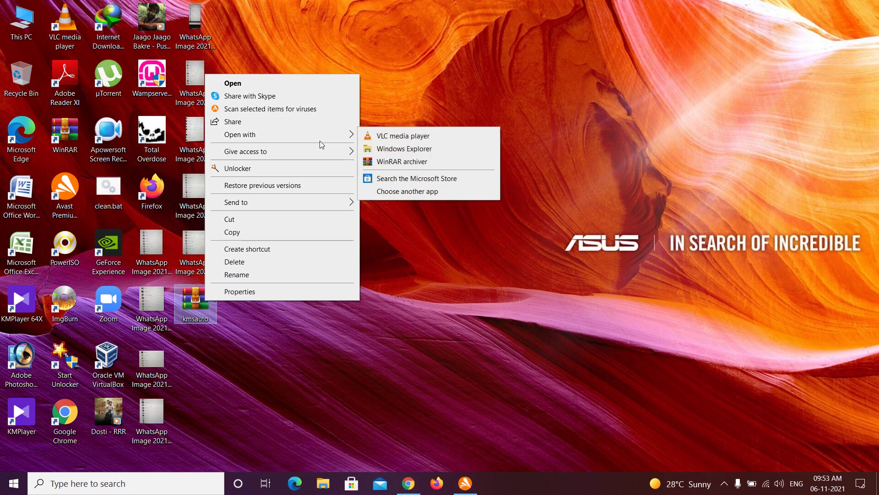
left_click(390, 162)
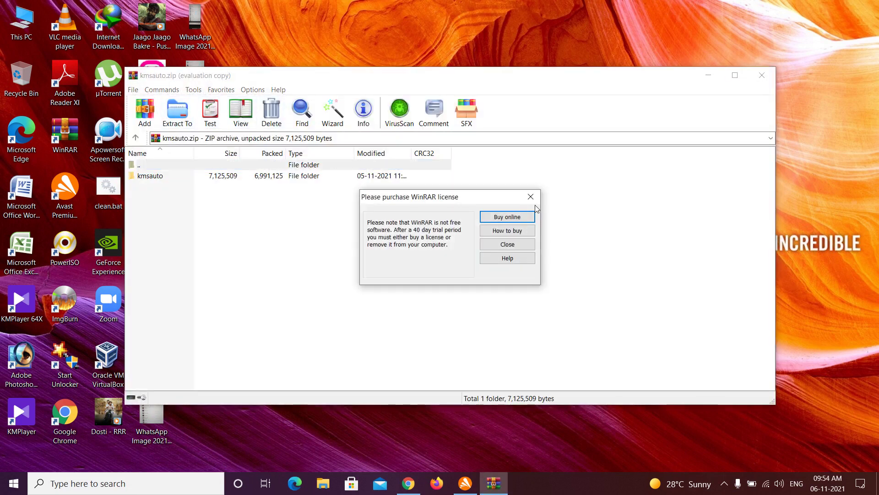
left_click(531, 196)
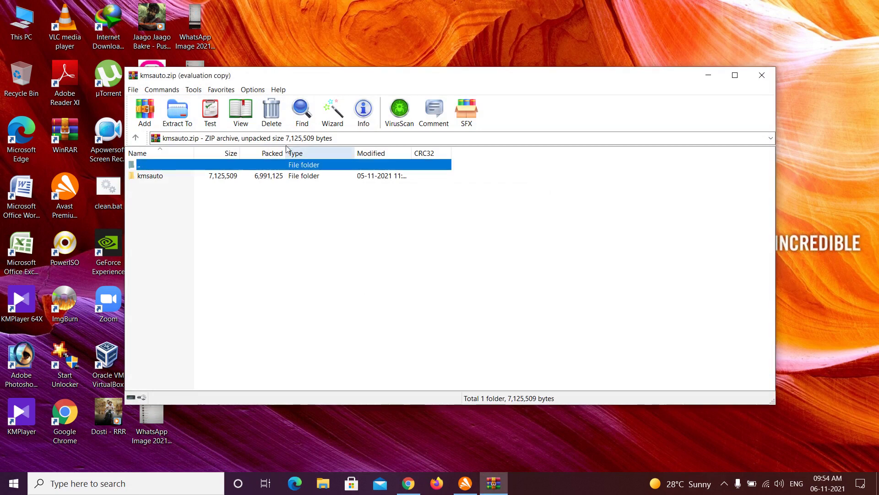
left_click(183, 114)
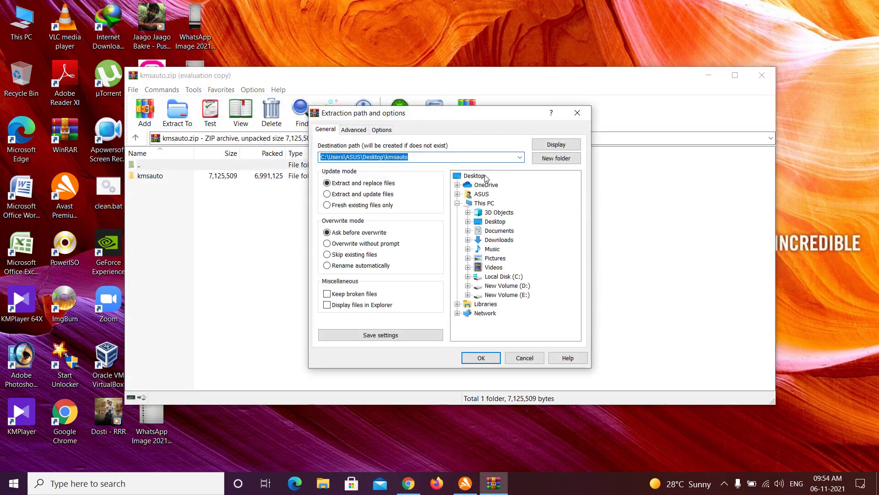
left_click(485, 177)
left_click(487, 356)
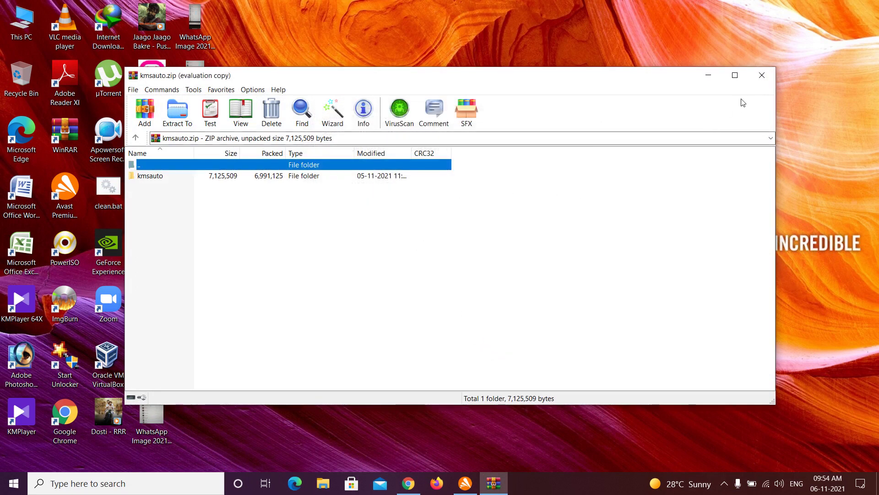
left_click(762, 75)
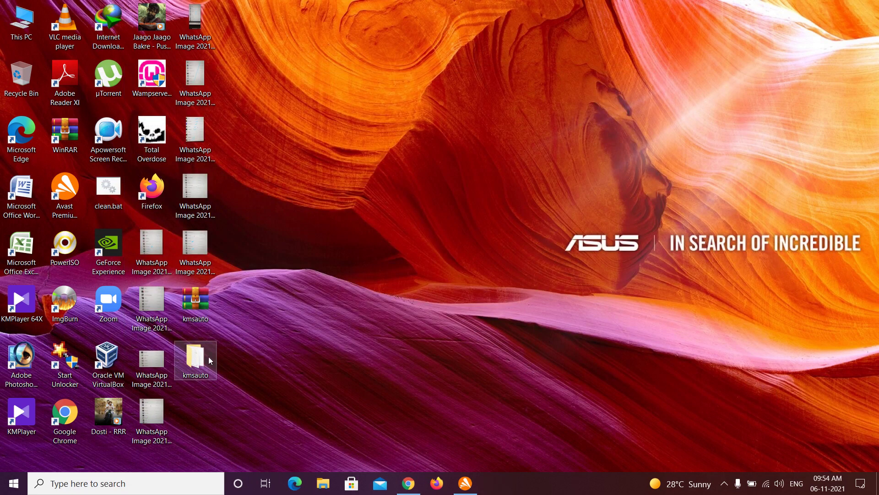
Open the extracted kmsauto folder and view the password text file in Notepad
double_click(193, 364)
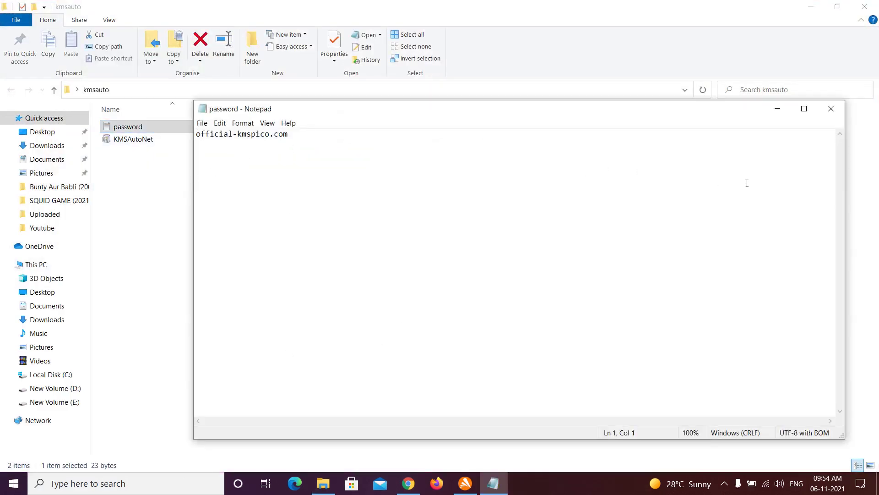
left_click(828, 112)
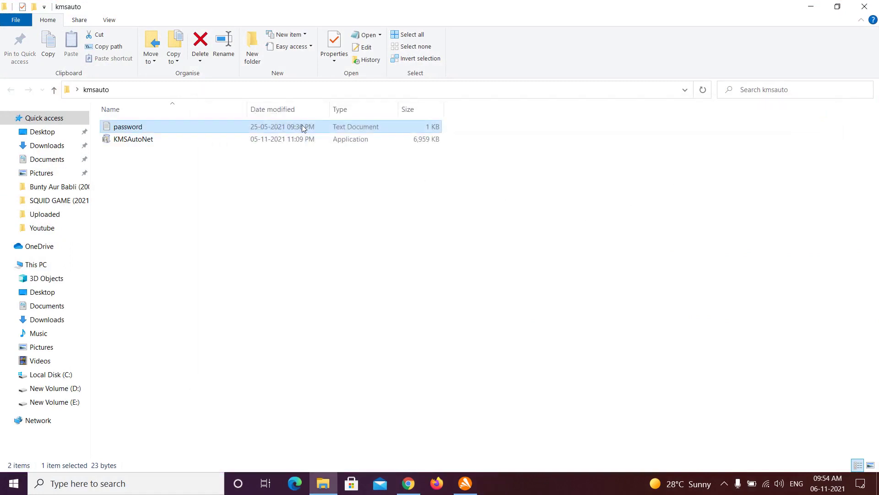
Run KMSAutoNet as administrator and allow it to make changes to the device
left_click(144, 142)
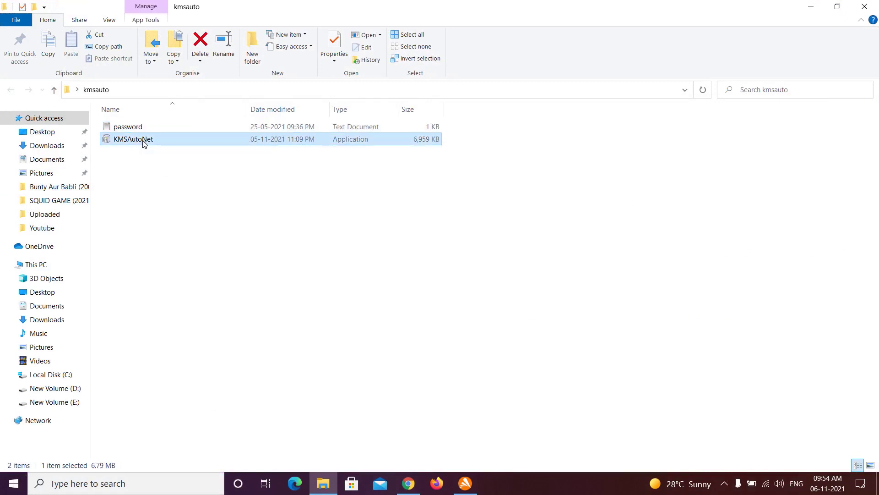
right_click(143, 143)
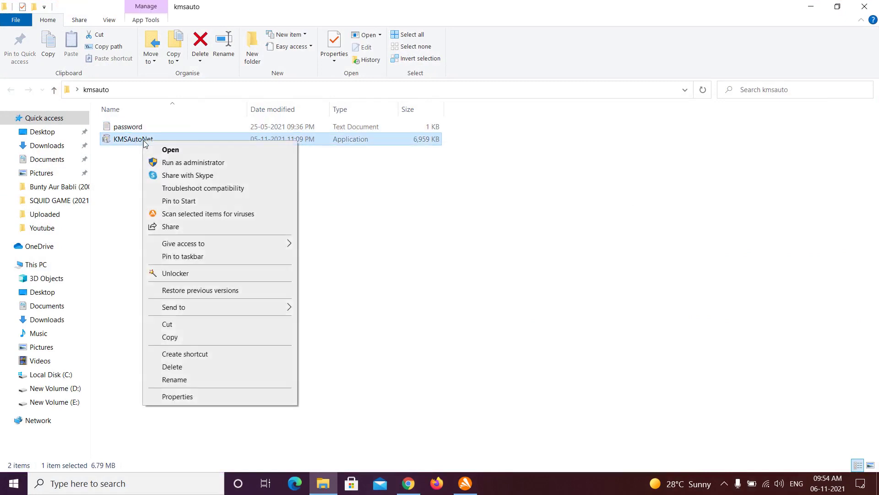
left_click(175, 165)
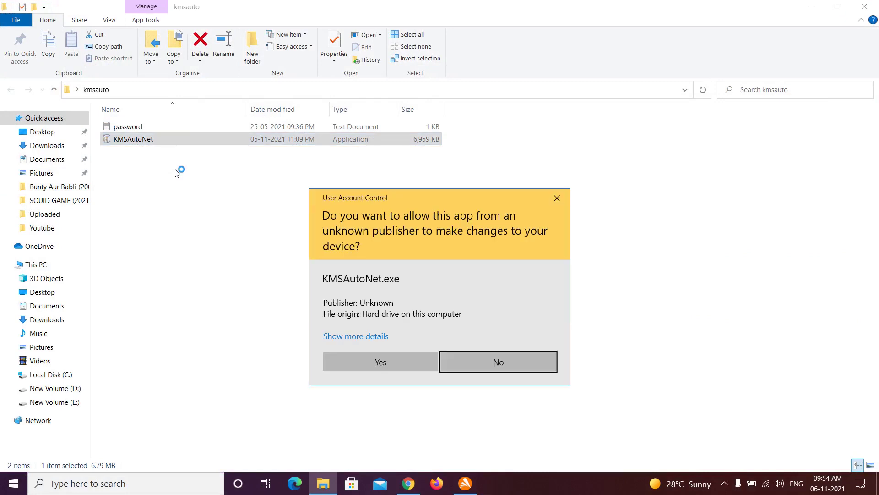
left_click(398, 359)
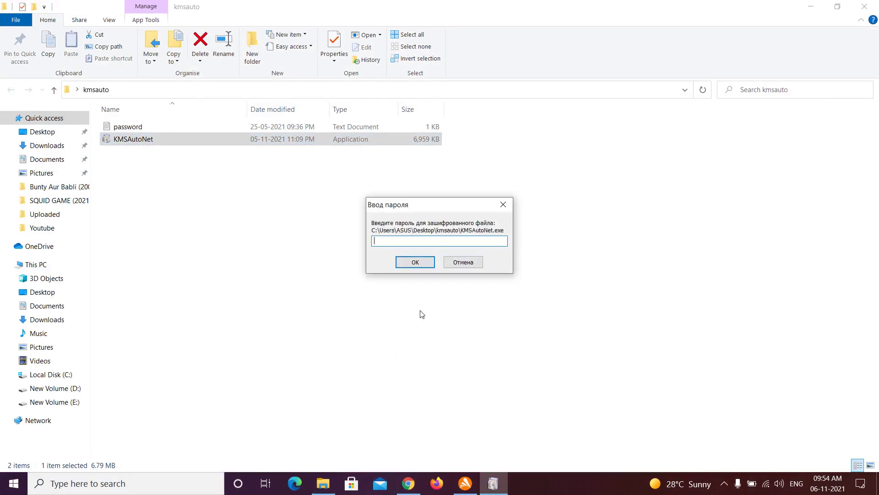
Paste the archive password into the KMSAutoNet.exe password prompt and submit it, repeating the entry when prompted again
key("ctrl+v")
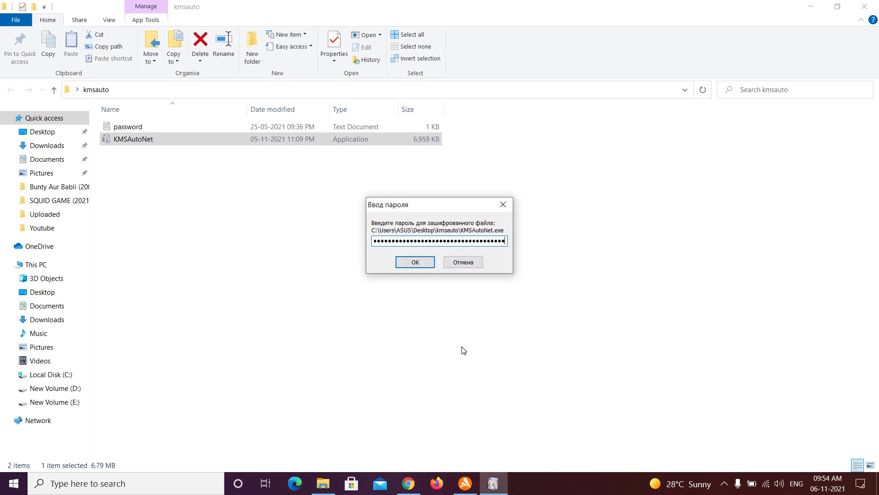
left_click(429, 265)
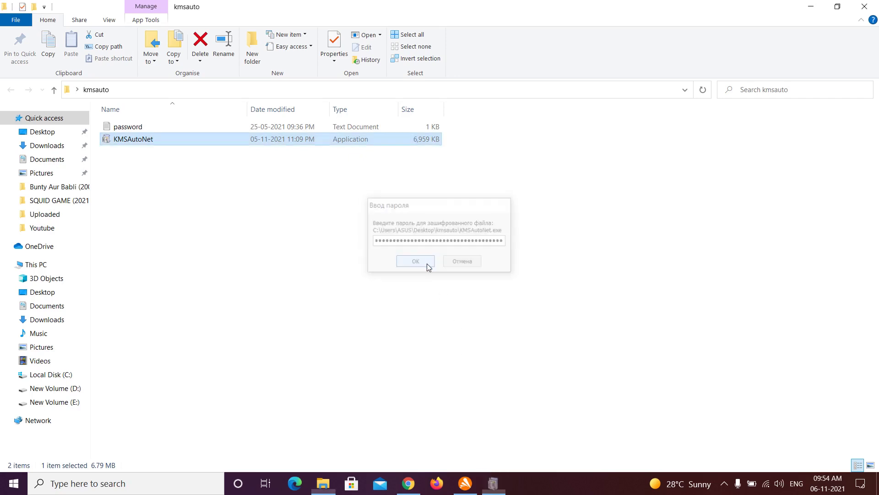
left_click(458, 279)
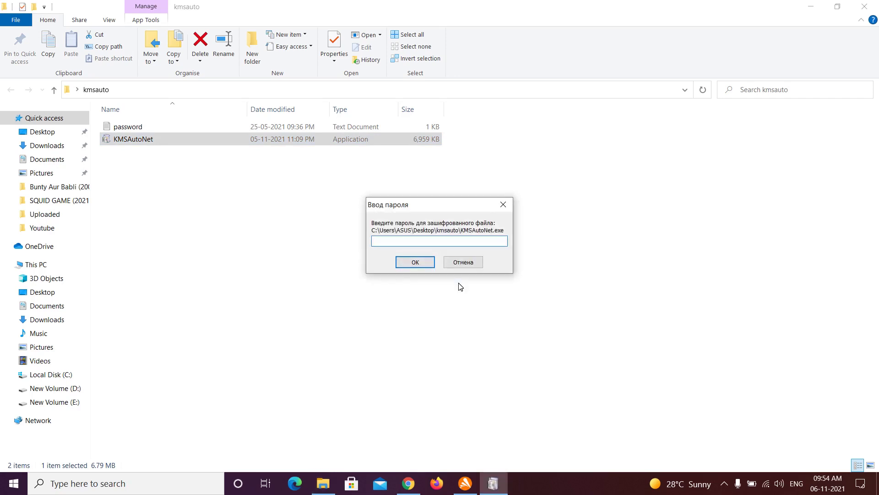
key("ctrl+v")
left_click(407, 266)
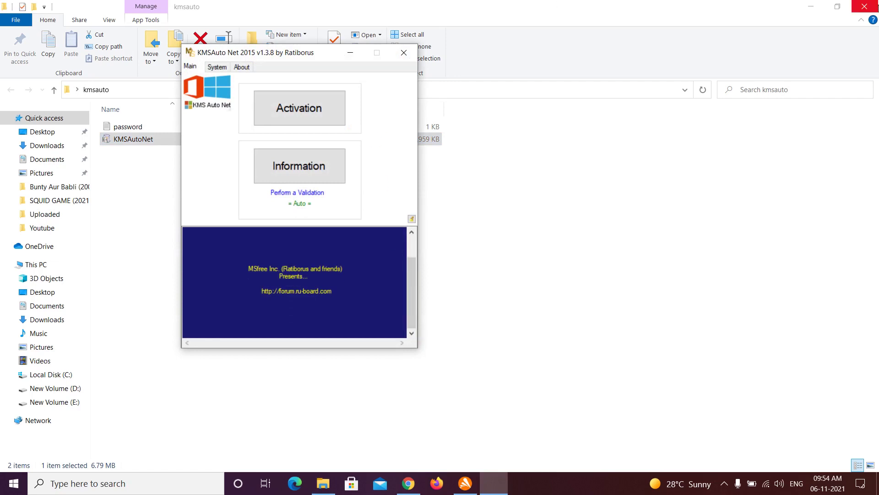
Close the kmsauto folder and look through the System and About pages of KMSAuto Net before returning to Main
left_click(864, 7)
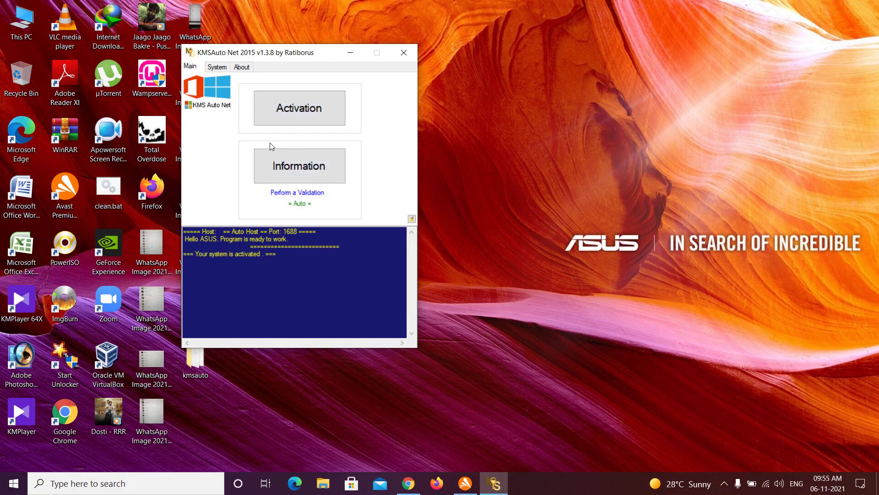
left_click(217, 67)
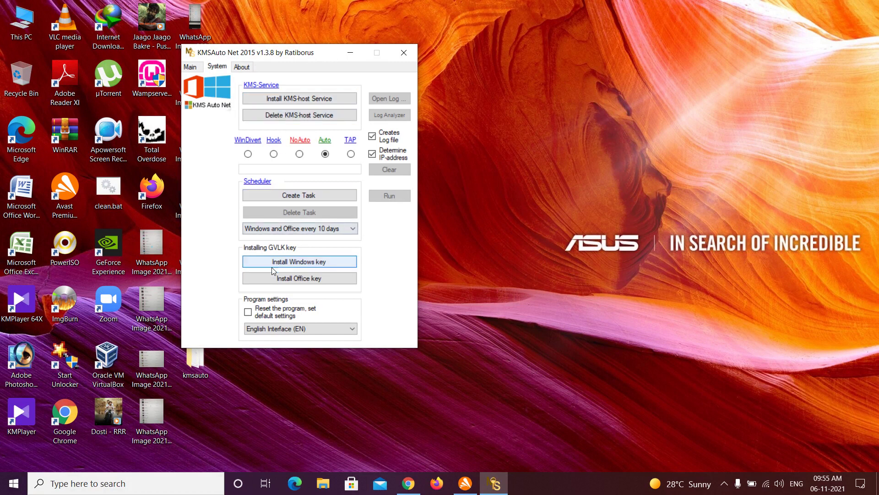
left_click(248, 66)
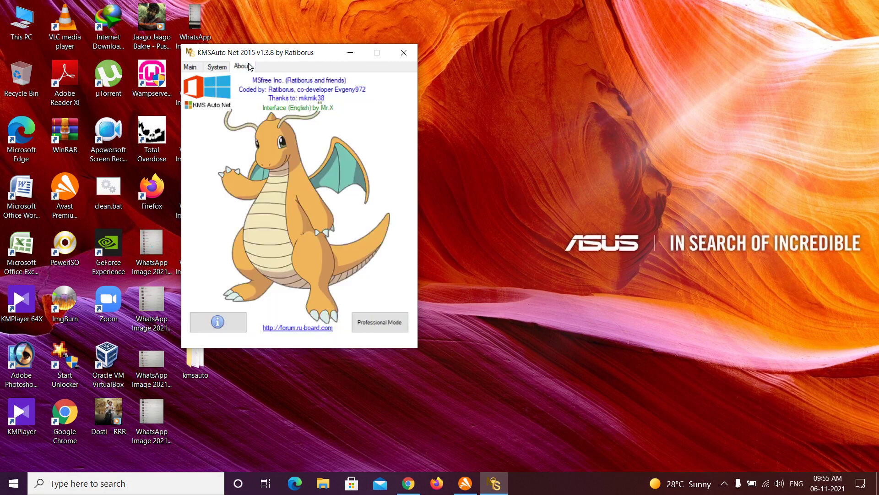
left_click(190, 68)
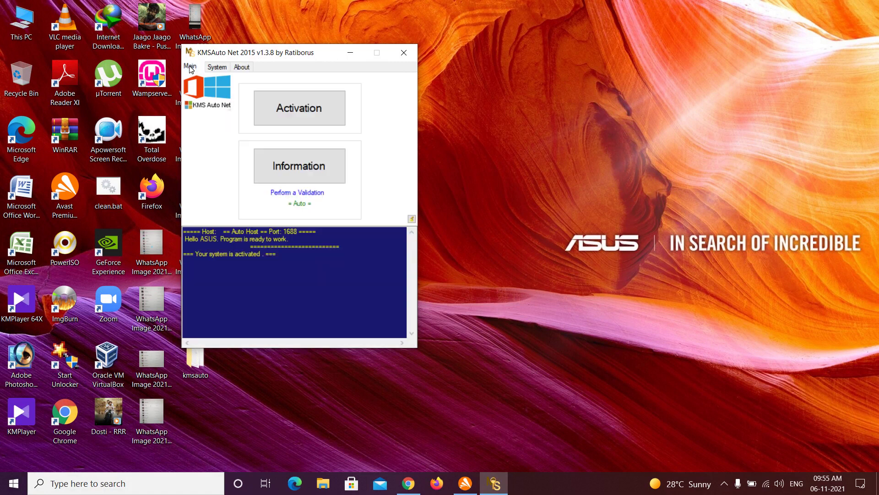
Try to activate Windows with KMSAuto Net and close the exception dialog
left_click(293, 115)
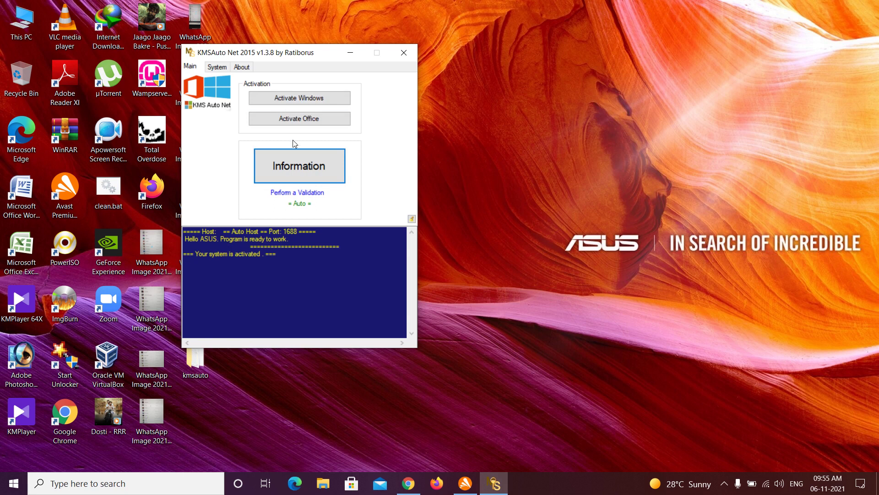
left_click(299, 99)
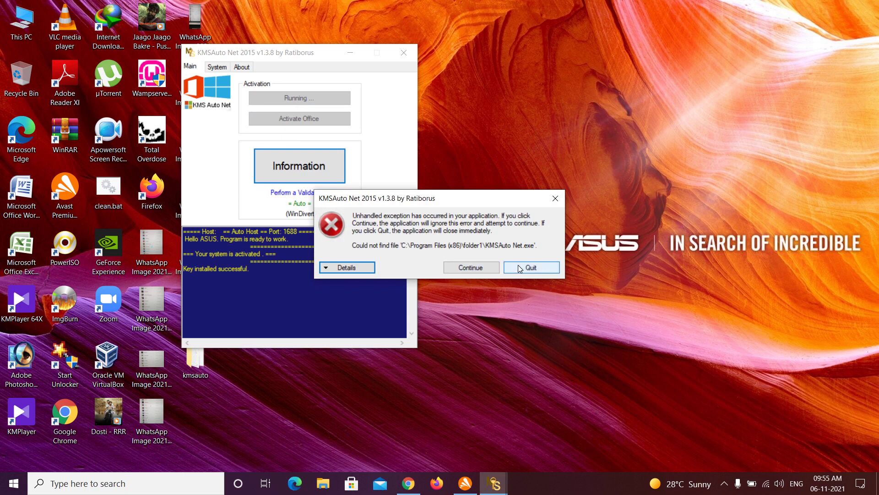
left_click(555, 198)
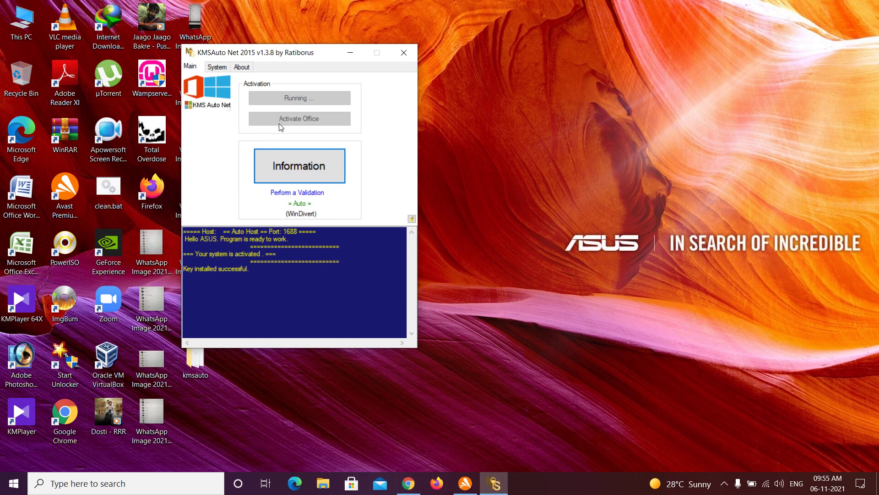
Restart KMSAutoNet from the kmsauto folder as administrator, allow it to make changes, and submit the archive password in its prompt
left_click(404, 52)
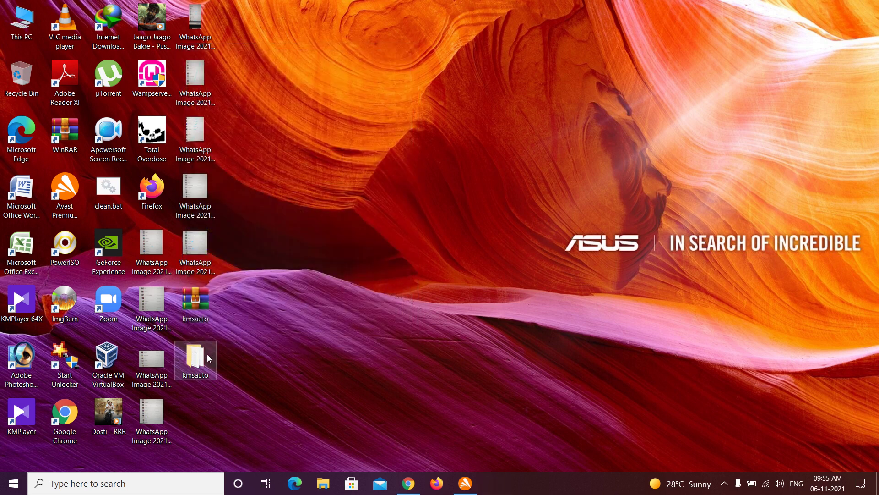
double_click(208, 358)
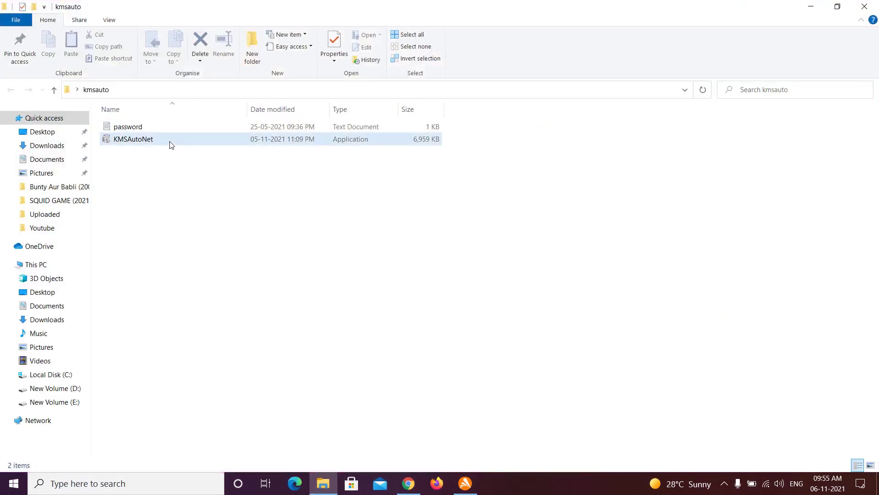
right_click(170, 145)
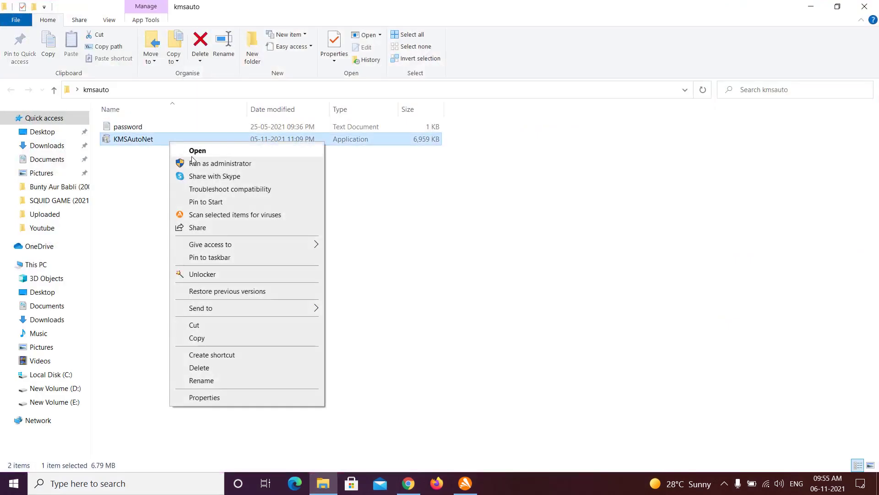
left_click(196, 164)
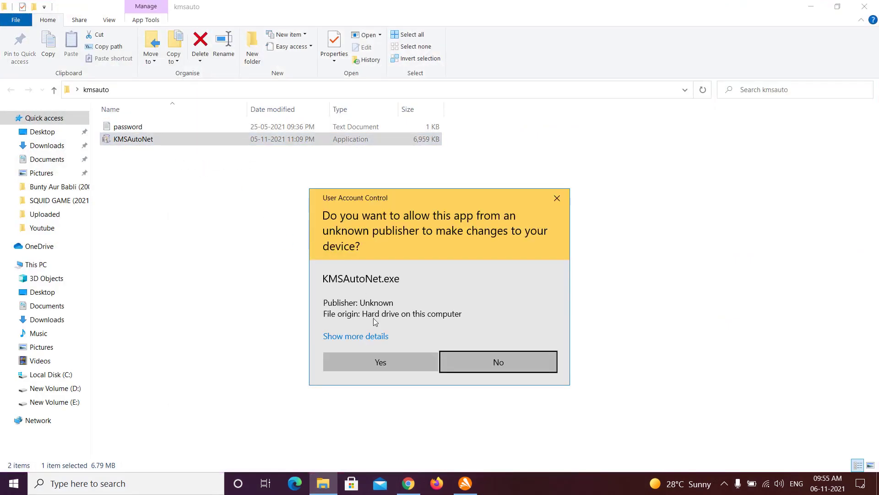
left_click(384, 363)
key("ctrl+v")
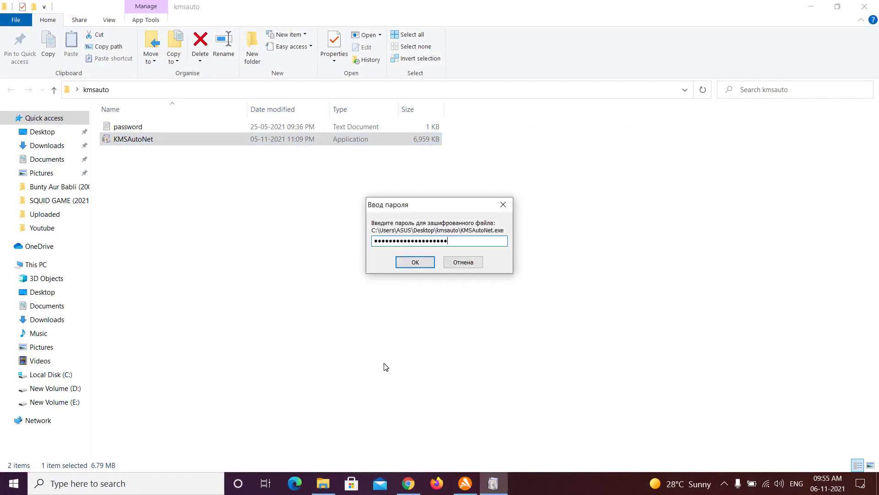
key("Return")
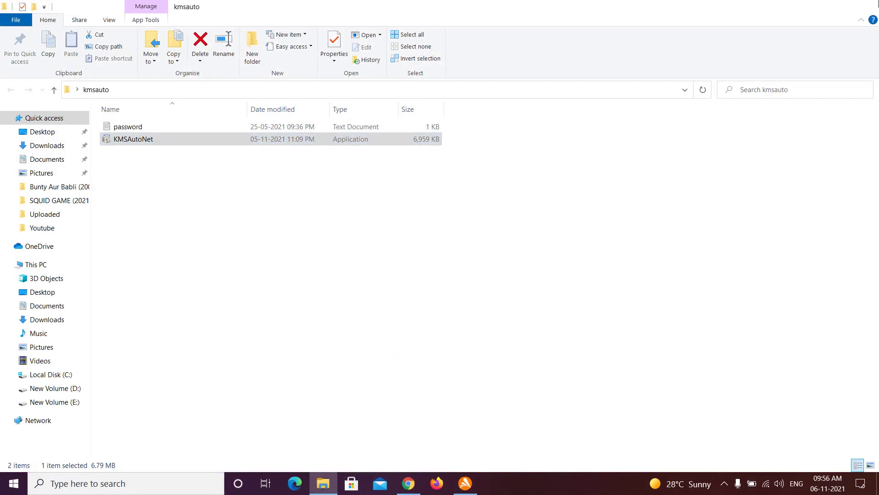
Check the hidden system tray icons and the contents of the kmsauto folder, closing the folder window each time
left_click(864, 7)
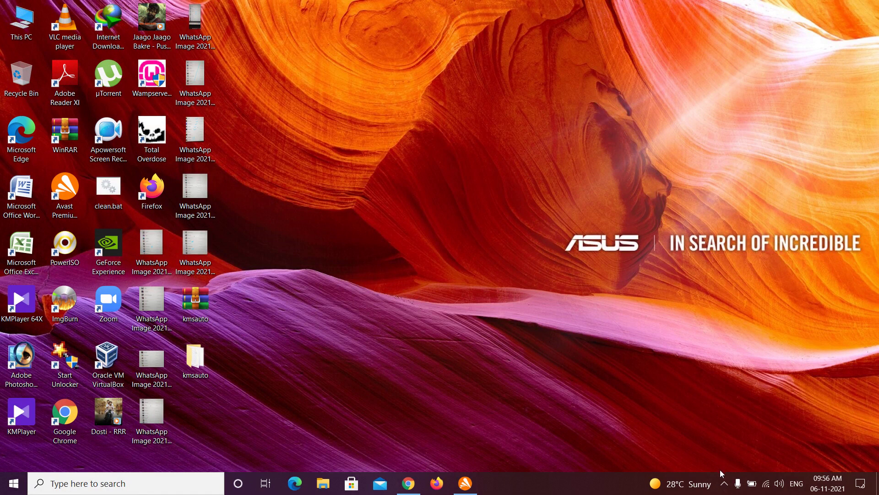
left_click(724, 485)
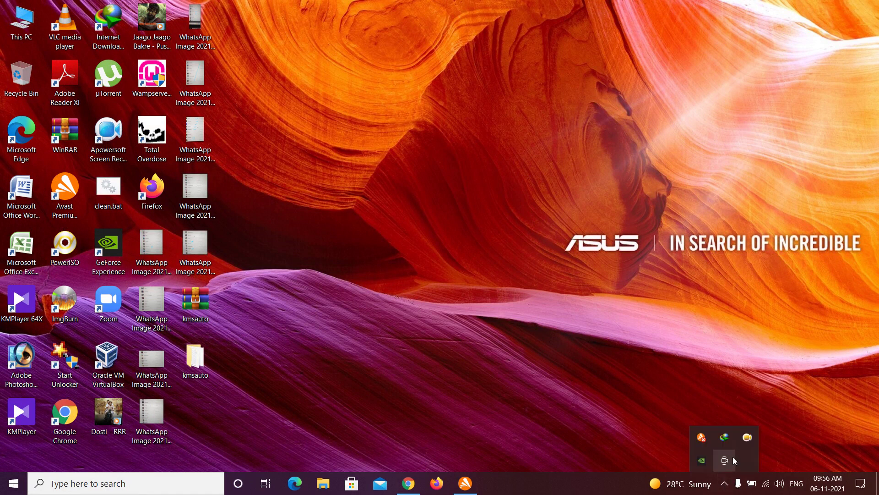
left_click(605, 415)
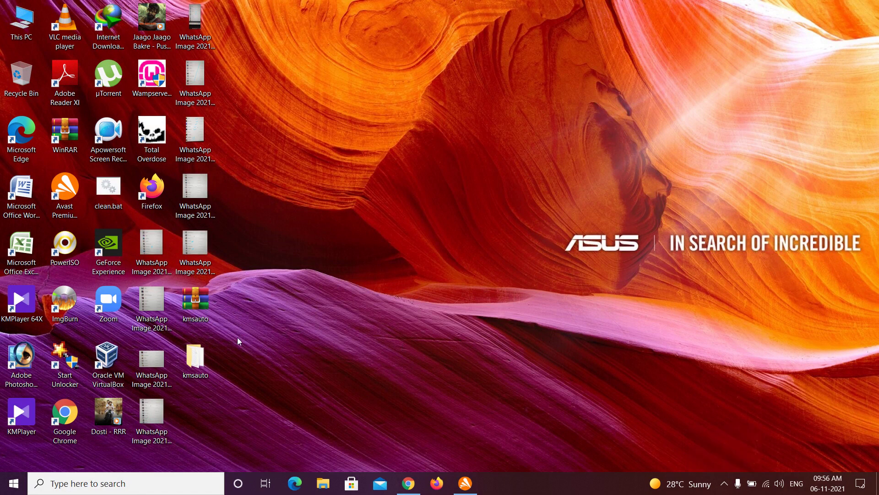
double_click(212, 351)
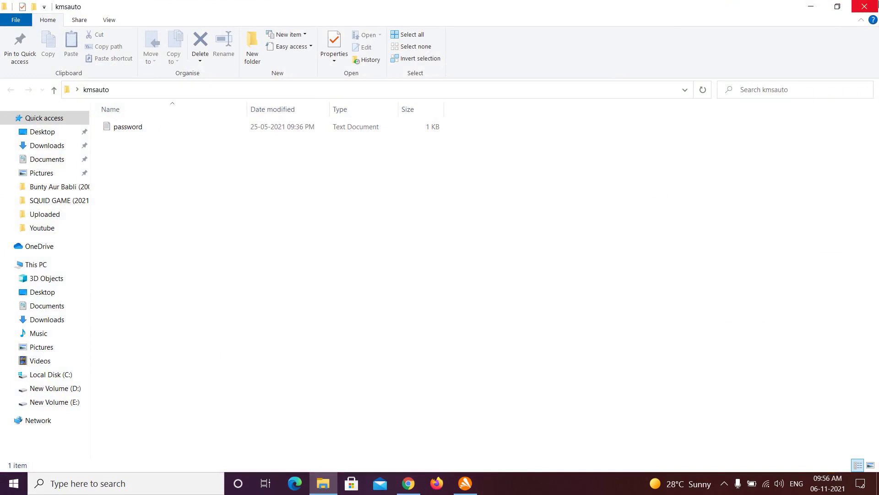
left_click(864, 6)
Switch to Avast Premium Security, check its notifications, and open the Quarantine list under Protection
left_click(465, 483)
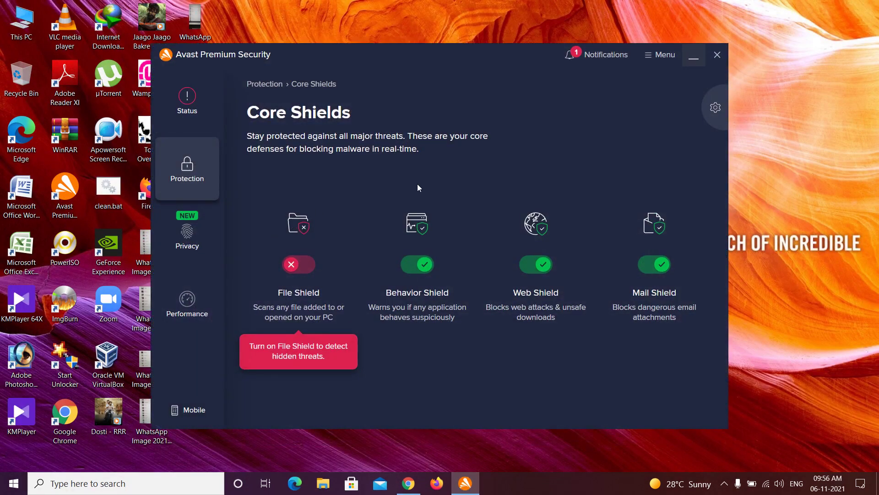
left_click(616, 57)
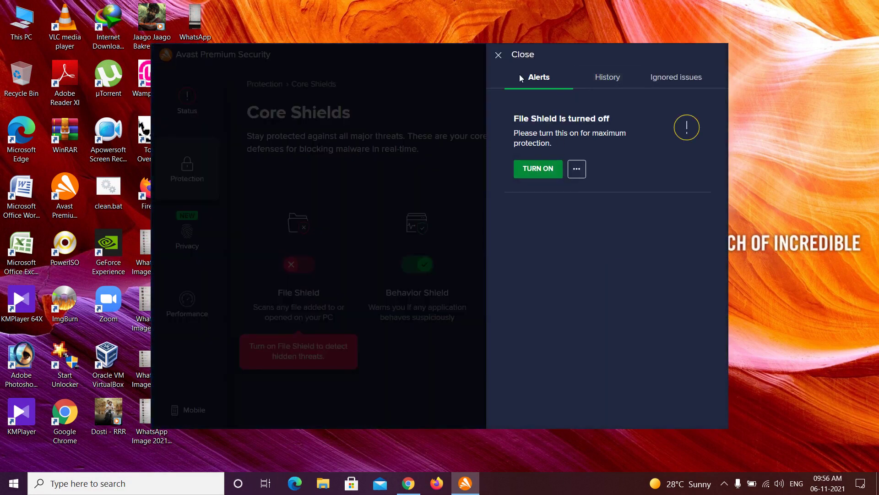
left_click(499, 55)
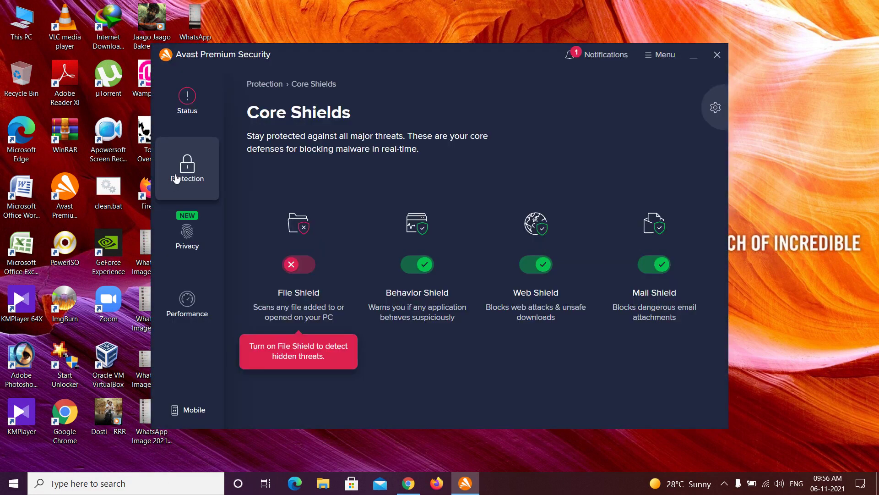
left_click(173, 179)
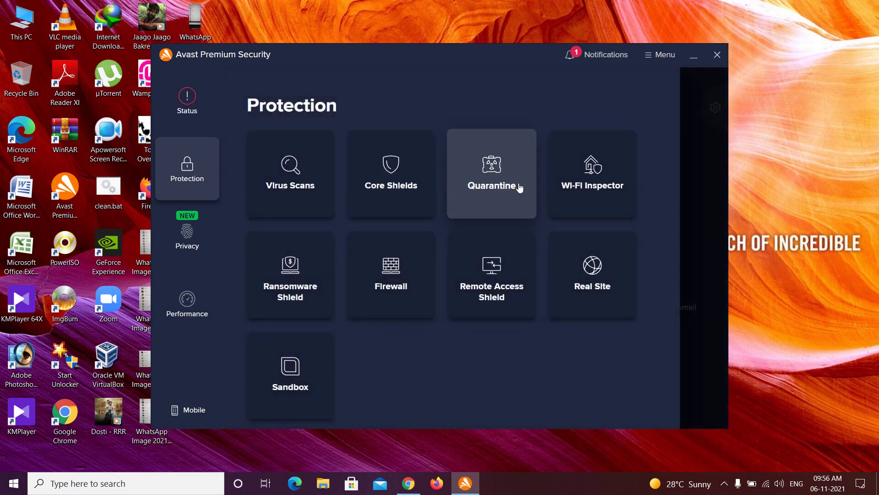
left_click(520, 188)
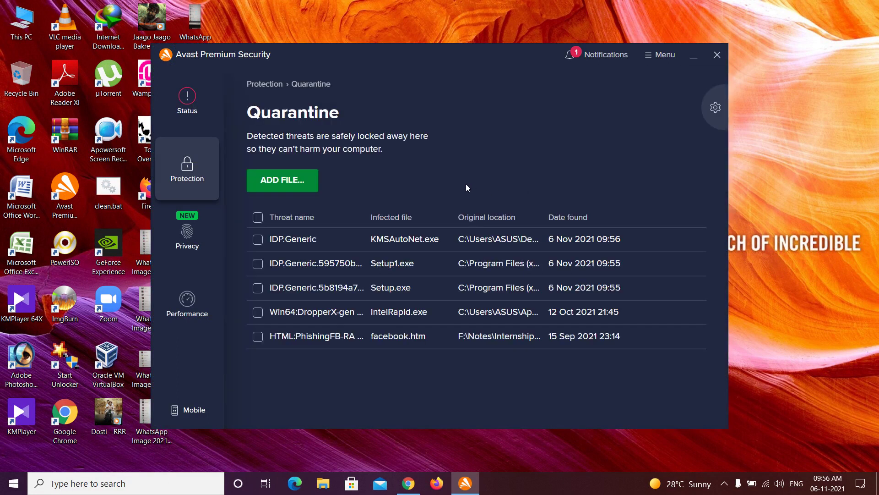
Restore KMSAutoNet.exe from Avast's quarantine and close Avast
mouse_move(271, 239)
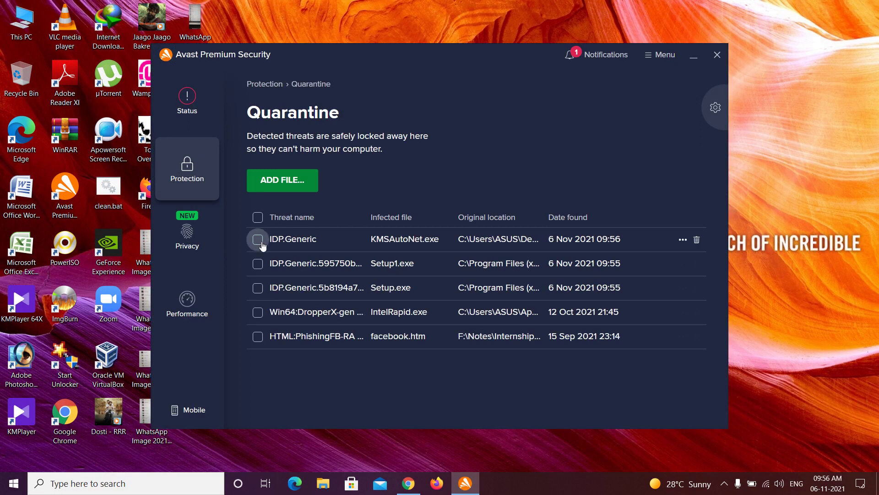
left_click(258, 239)
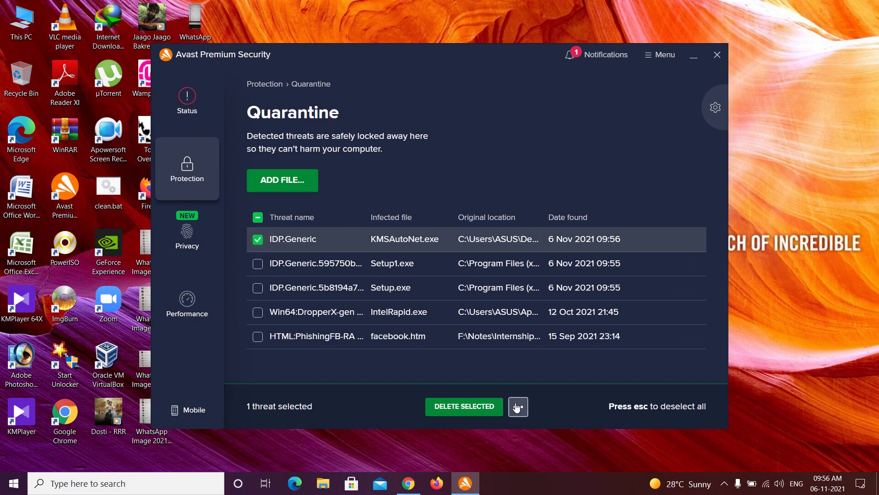
left_click(517, 406)
left_click(526, 344)
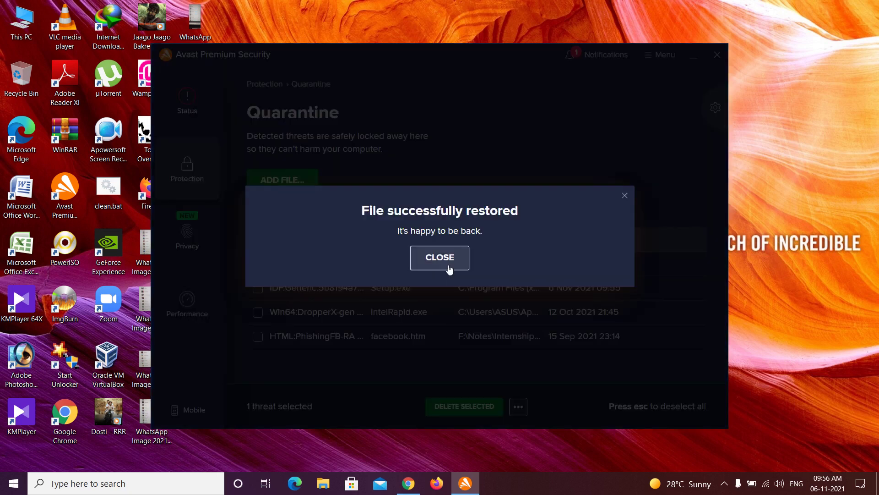
left_click(448, 267)
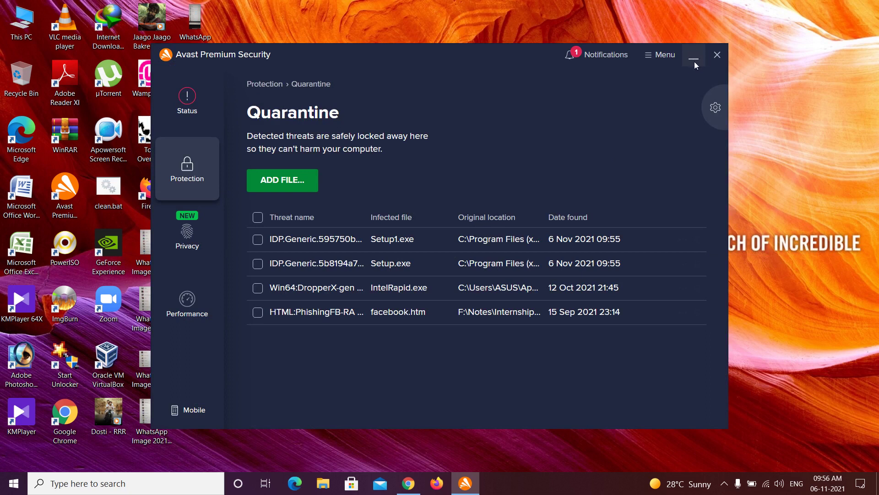
left_click(717, 55)
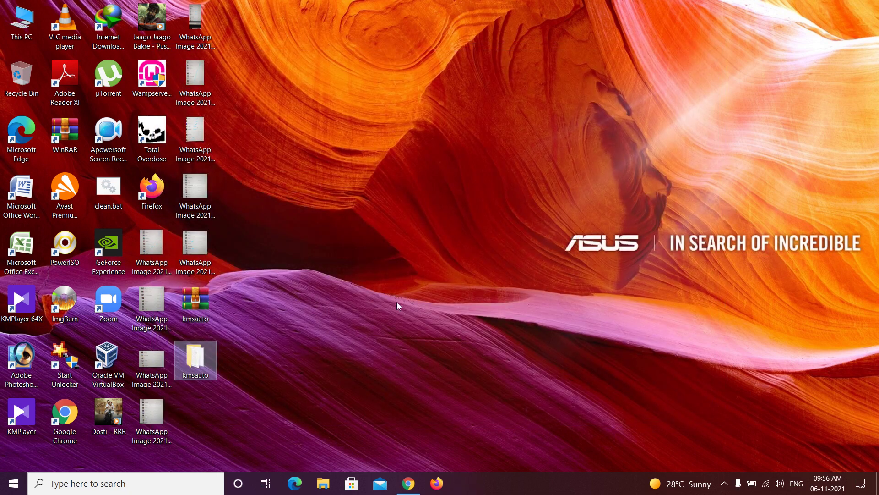
Try to run the restored KMSAutoNet as administrator with the archive password, closing the error and extraction windows
double_click(197, 362)
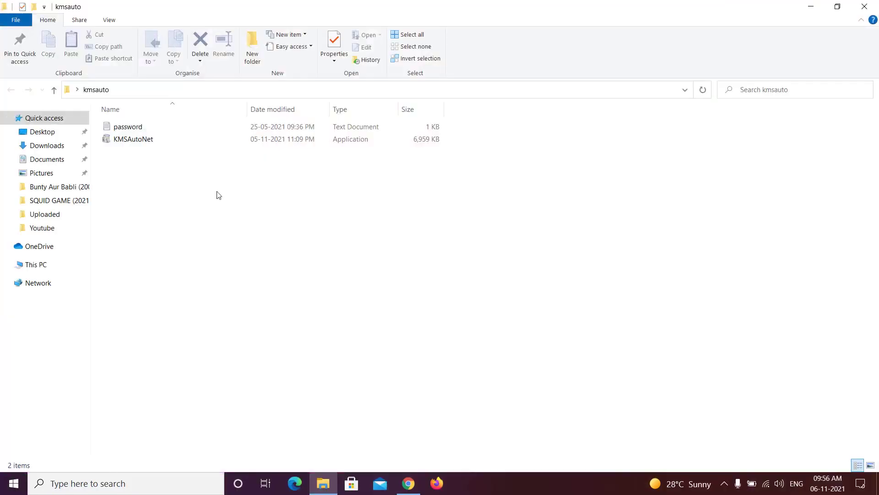
double_click(153, 141)
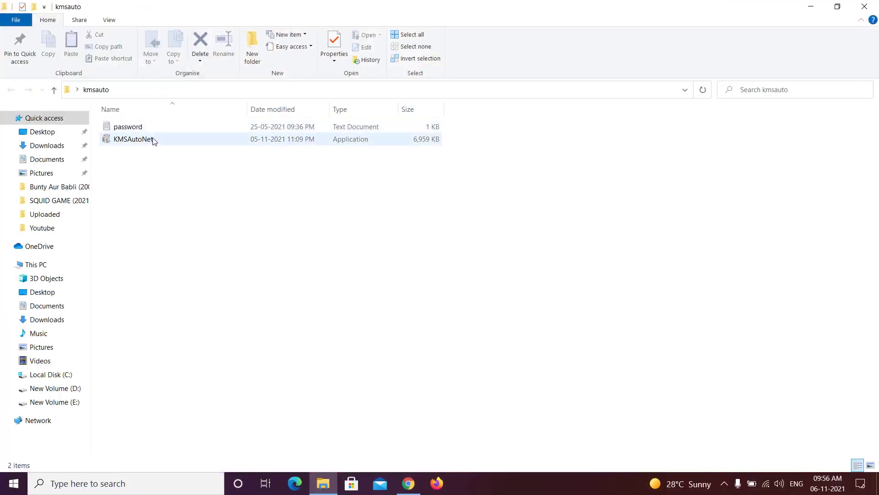
right_click(155, 140)
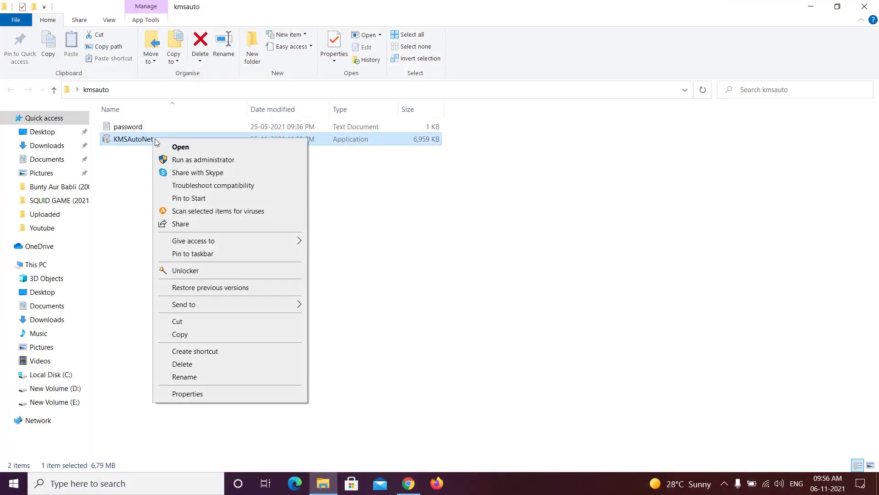
left_click(207, 161)
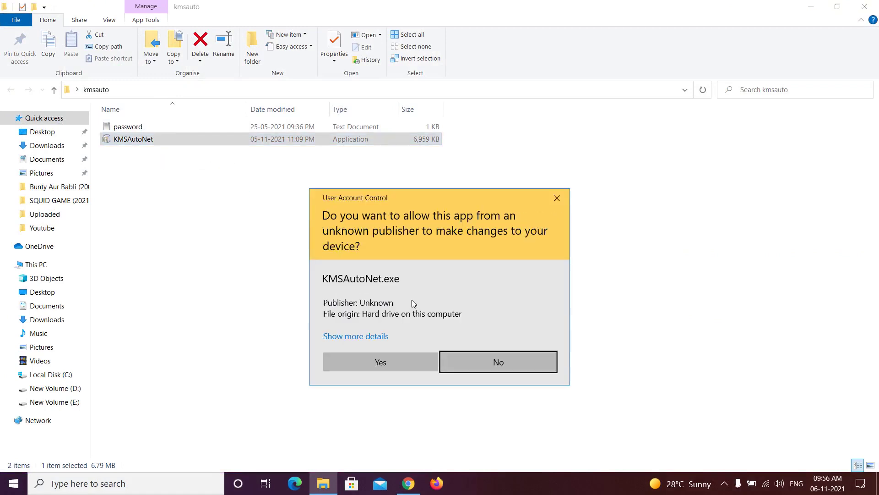
left_click(423, 363)
key("ctrl+v")
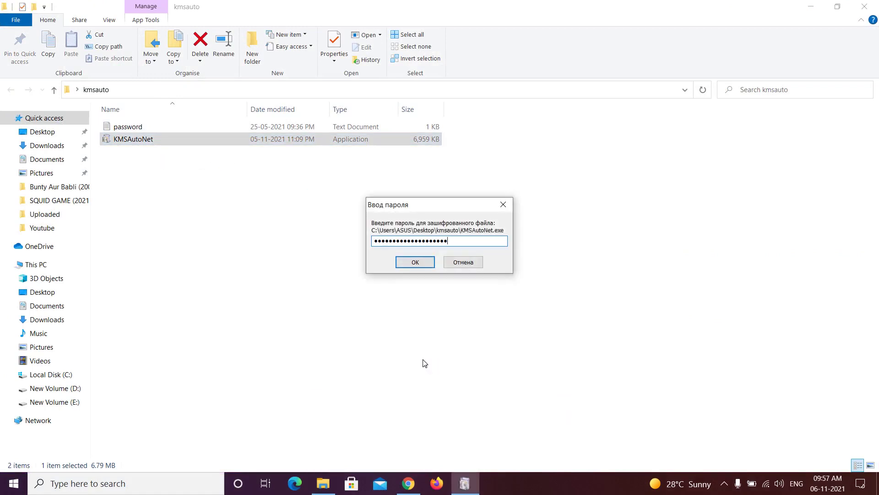
key("Return")
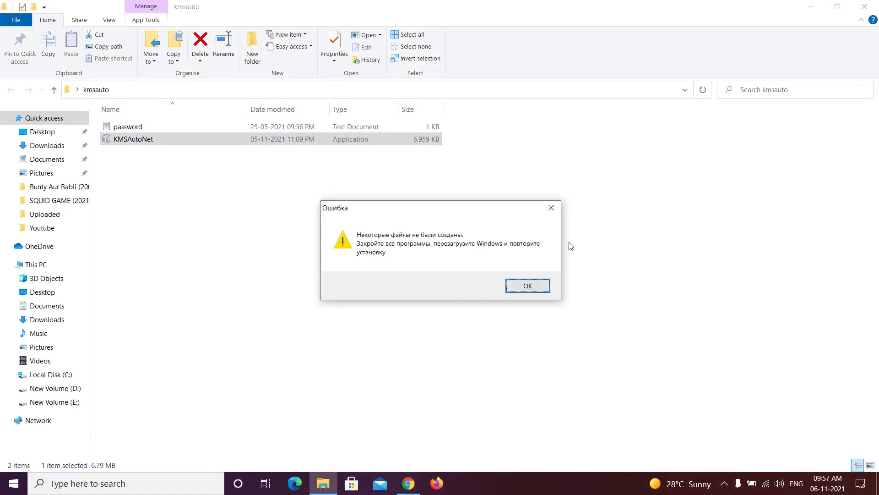
left_click(531, 283)
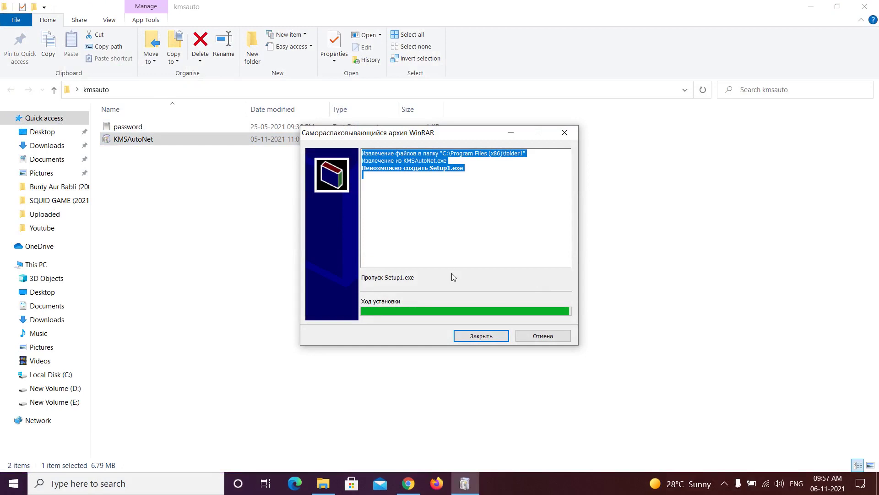
left_click(503, 338)
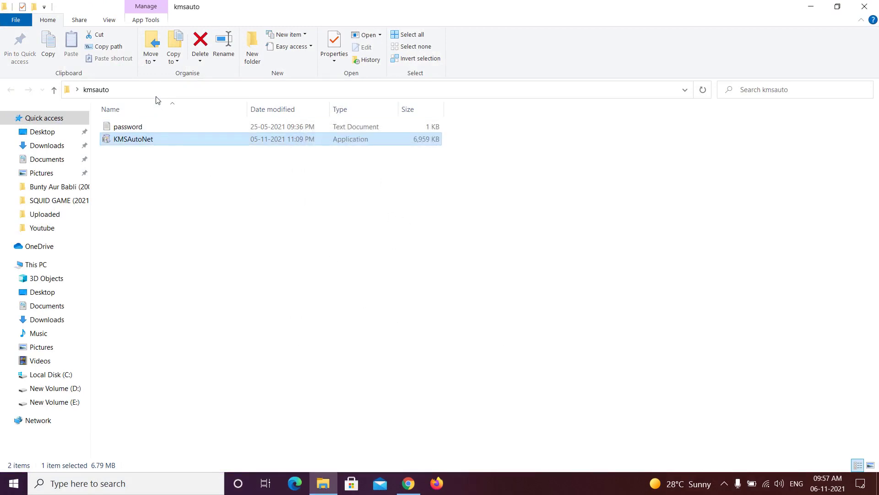
Retry running KMSAutoNet as administrator with the archive password, dismiss the error, and cancel the self-extracting archive
right_click(168, 142)
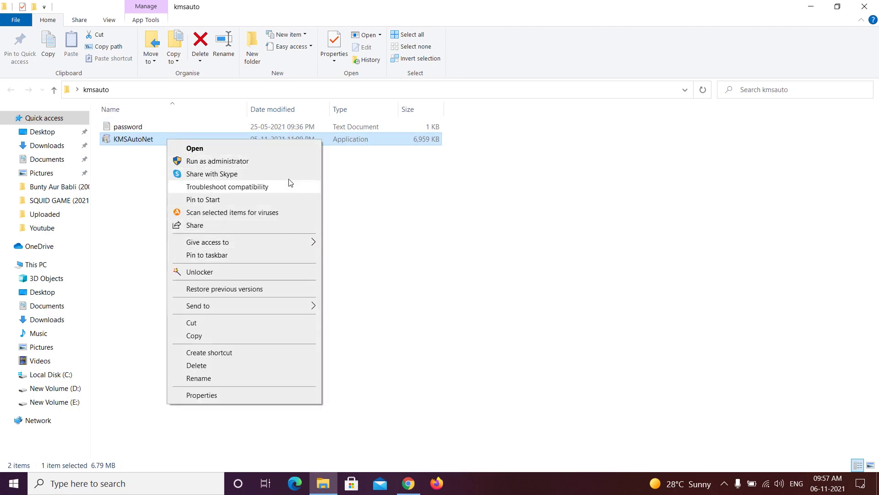
left_click(292, 164)
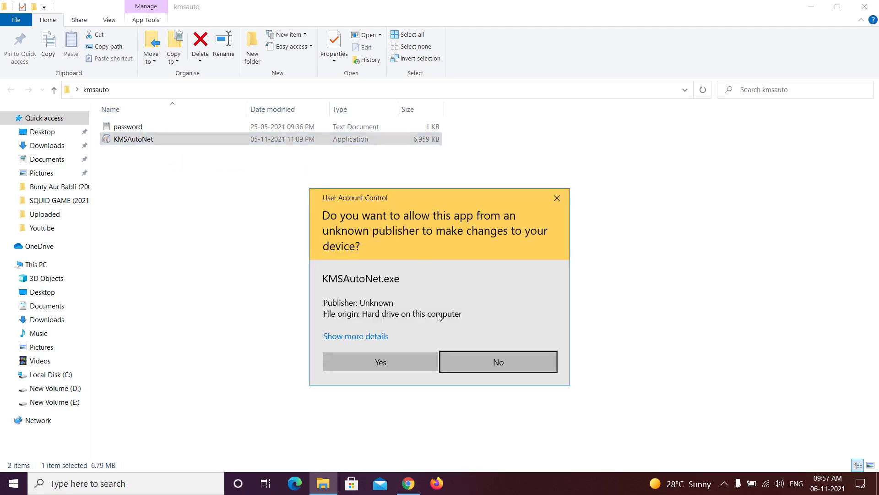
left_click(417, 364)
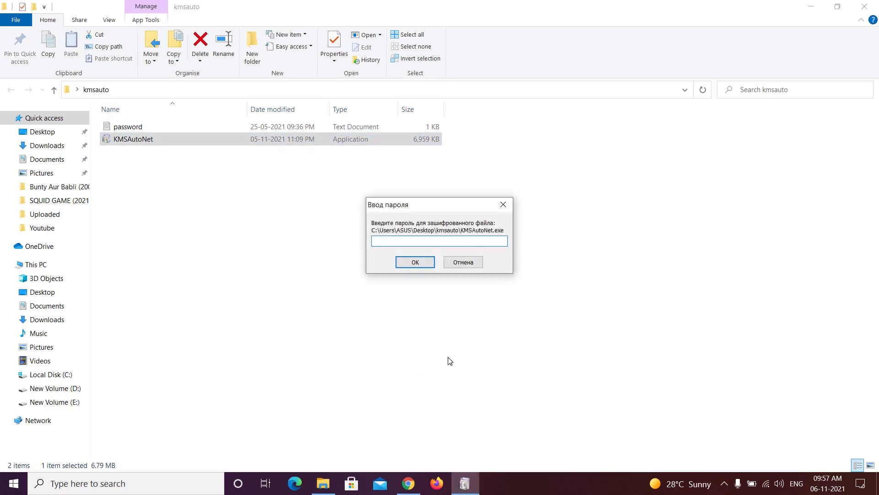
key("ctrl+v")
key("Return")
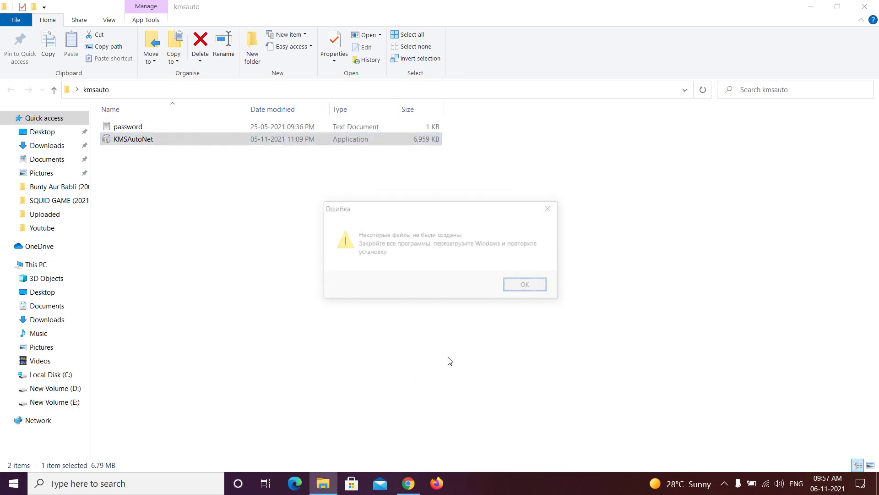
key("Return")
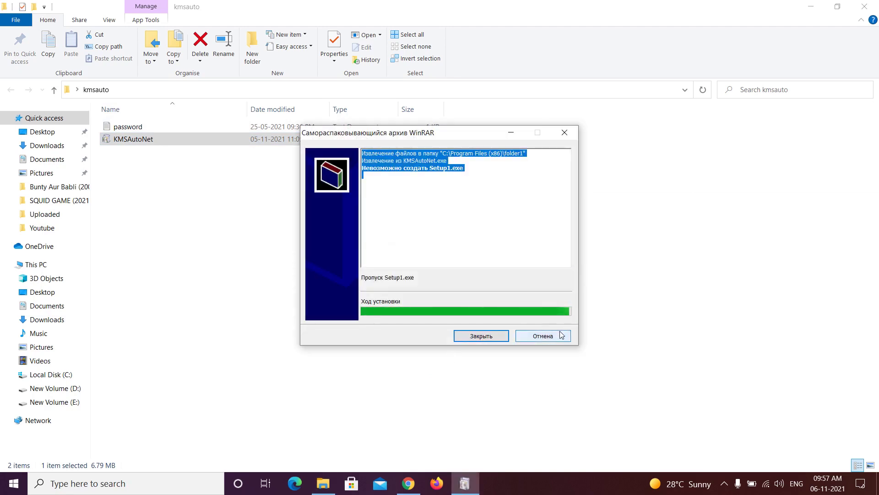
left_click(560, 334)
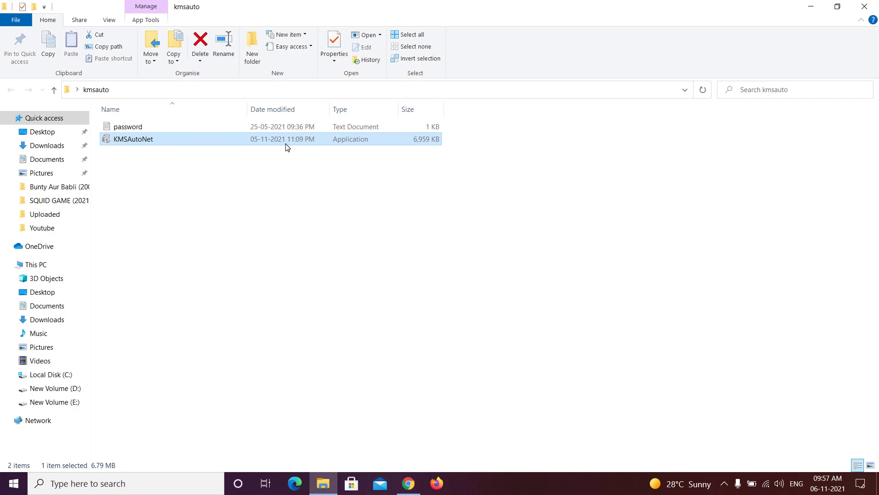
Try once more to run the desktop copy of KMSAutoNet as administrator with the archive password, closing the error and extraction windows
right_click(285, 144)
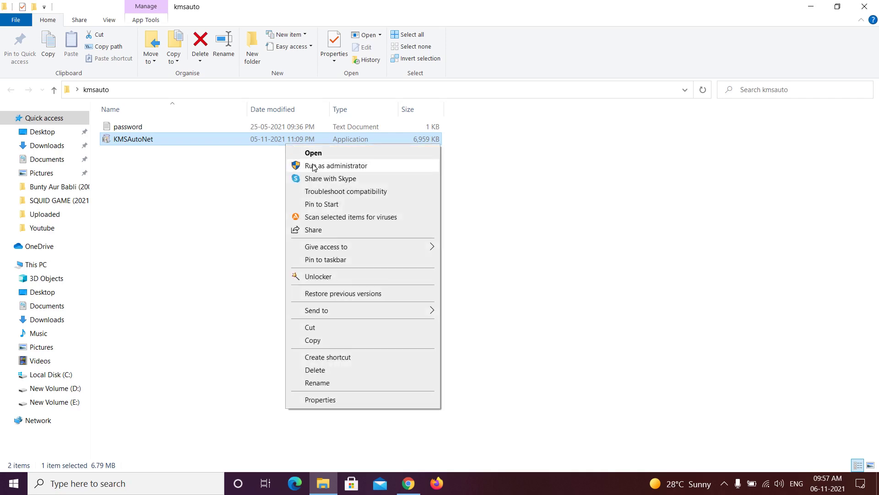
left_click(313, 167)
left_click(379, 355)
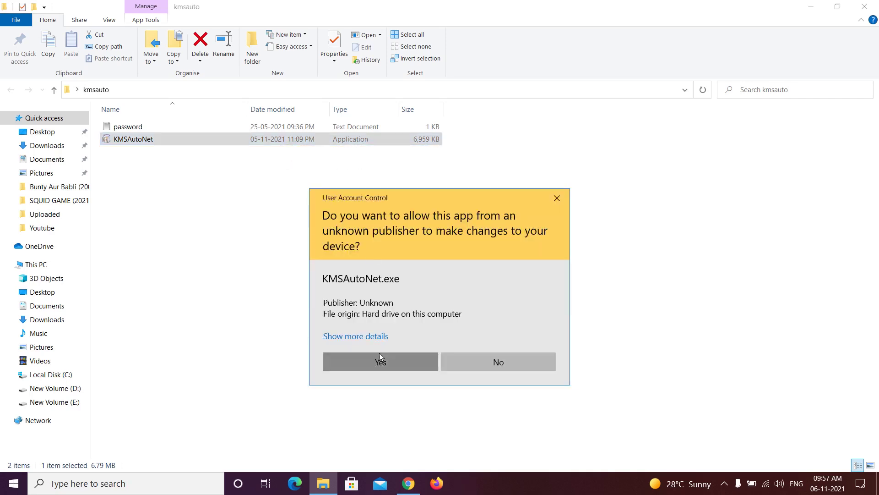
key("ctrl+v")
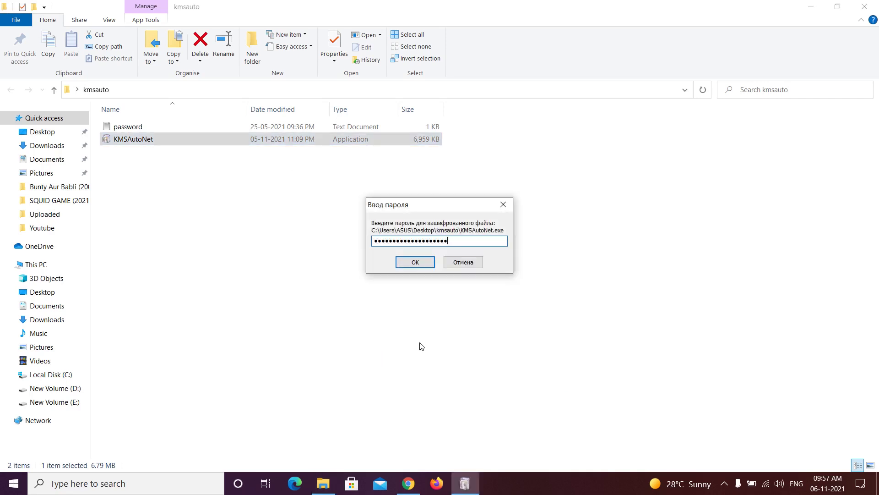
key("Return")
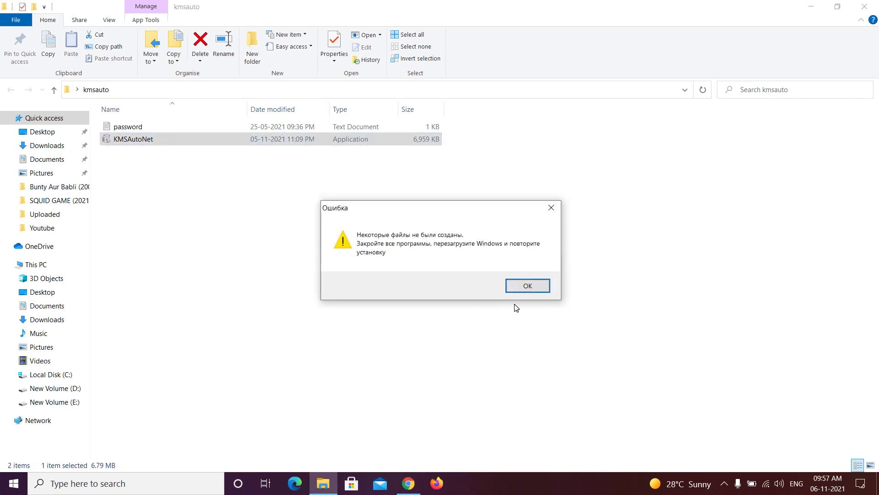
key("Return")
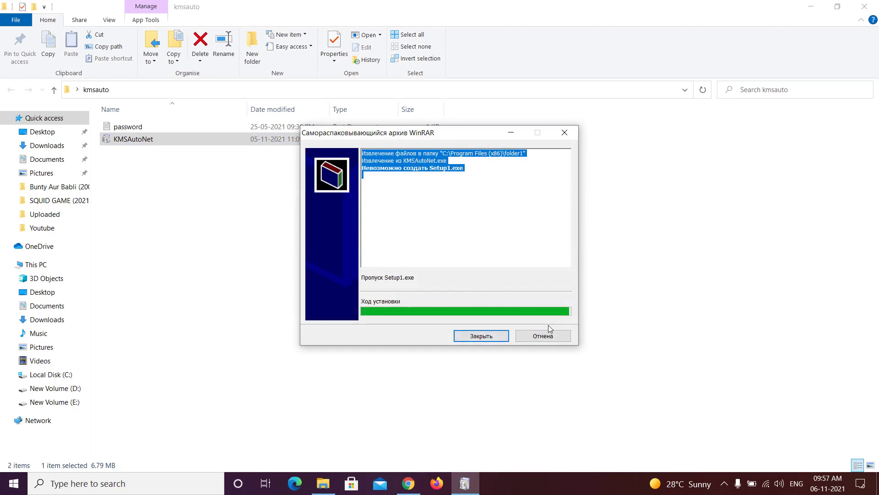
left_click(564, 132)
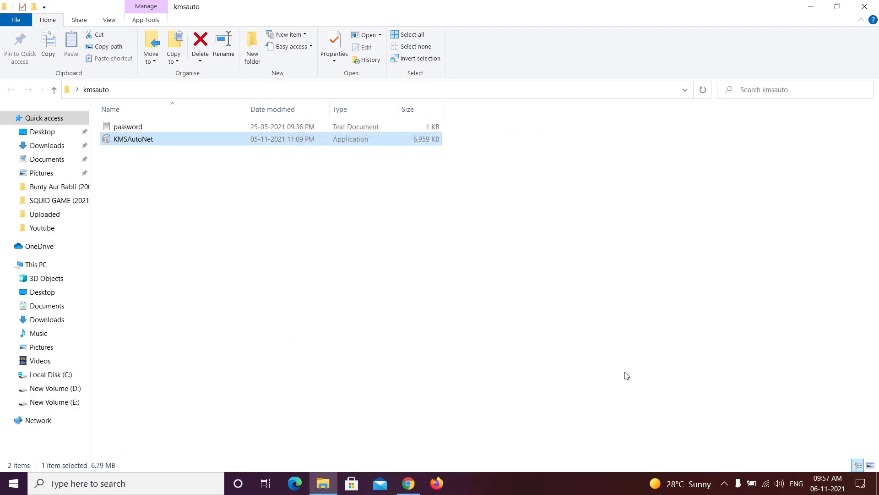
Close the kmsauto folder window and permanently delete the kmsauto archive and folder from the desktop
left_click(726, 484)
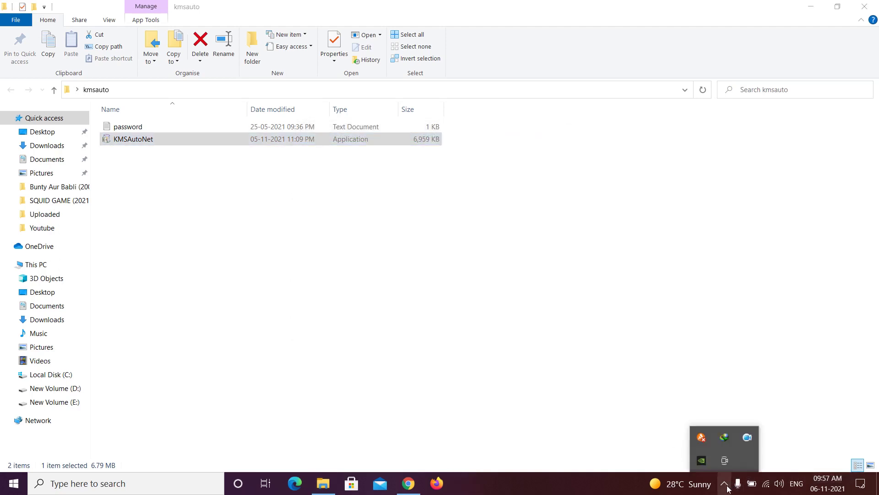
left_click(726, 484)
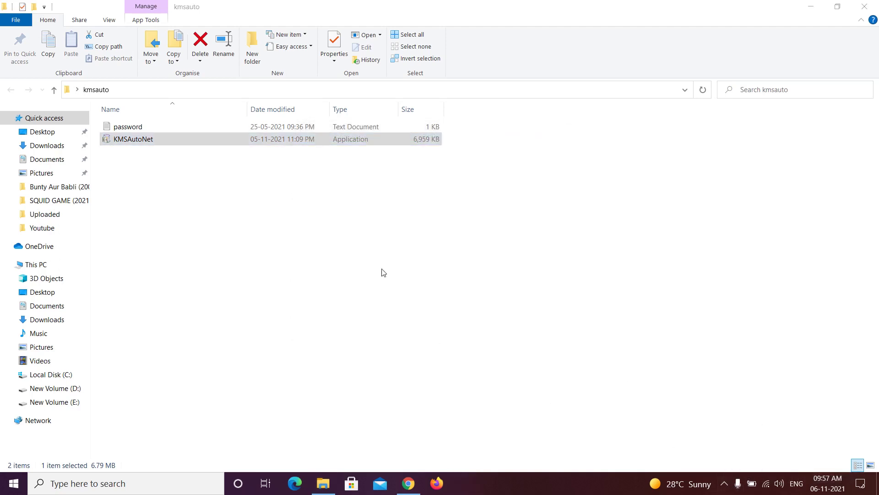
key("alt+F4")
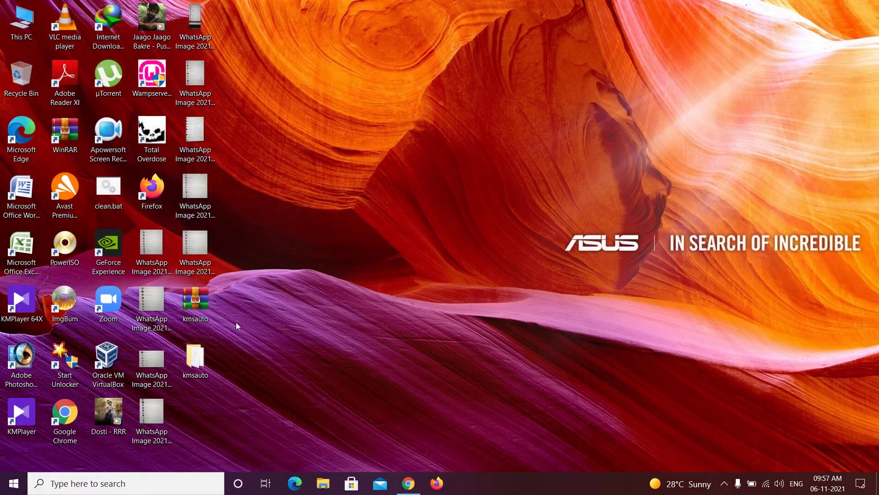
left_click_drag(252, 302, 198, 376)
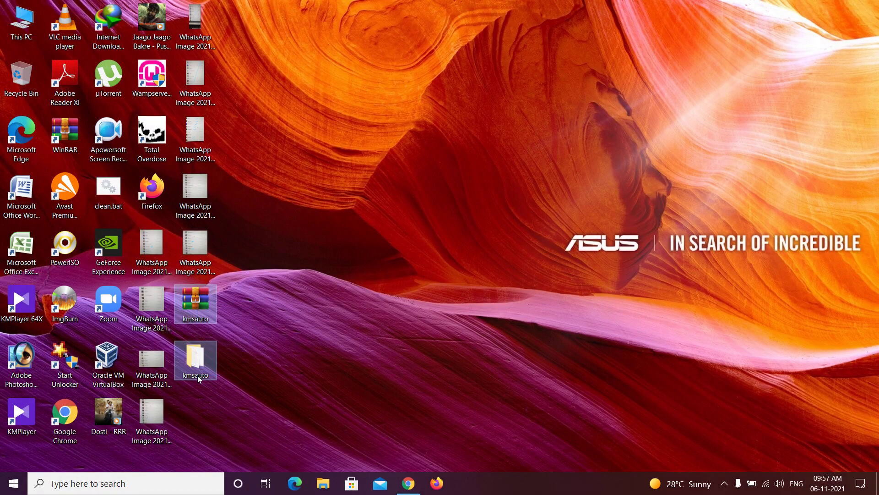
key("shift+Delete")
key("Return")
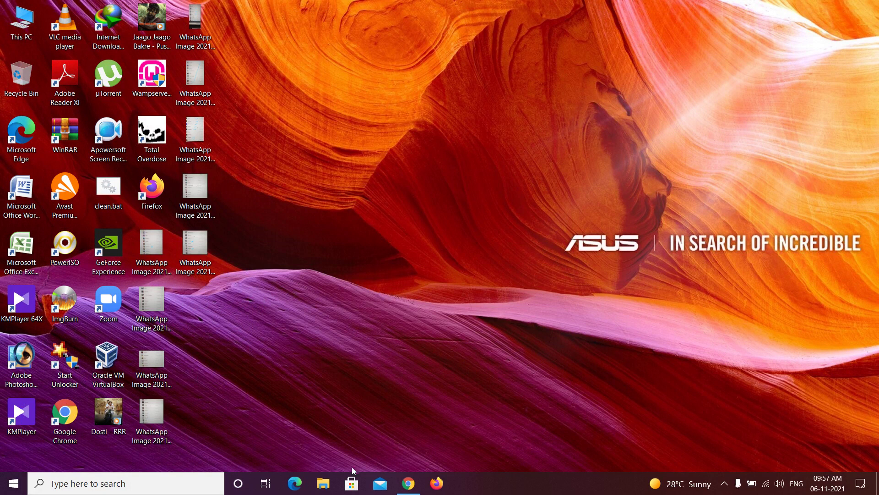
Open the Softwares folder on New Volume (D:) from This PC
double_click(13, 30)
left_click(298, 226)
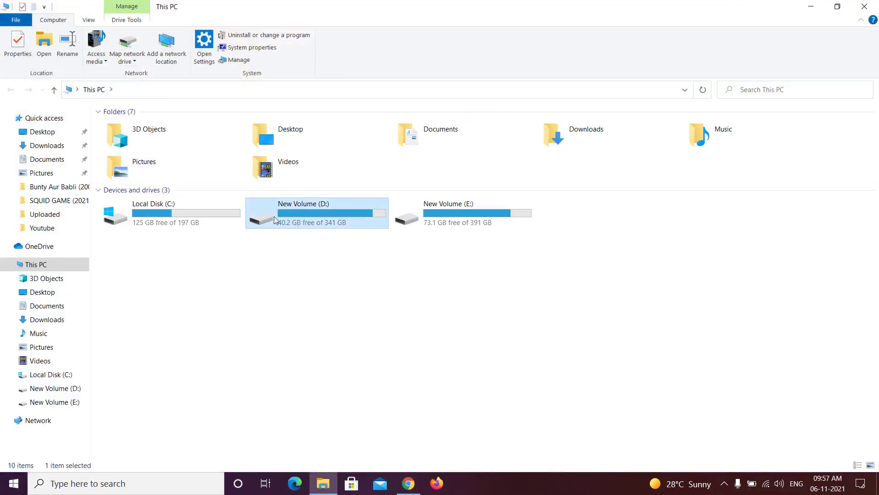
double_click(305, 218)
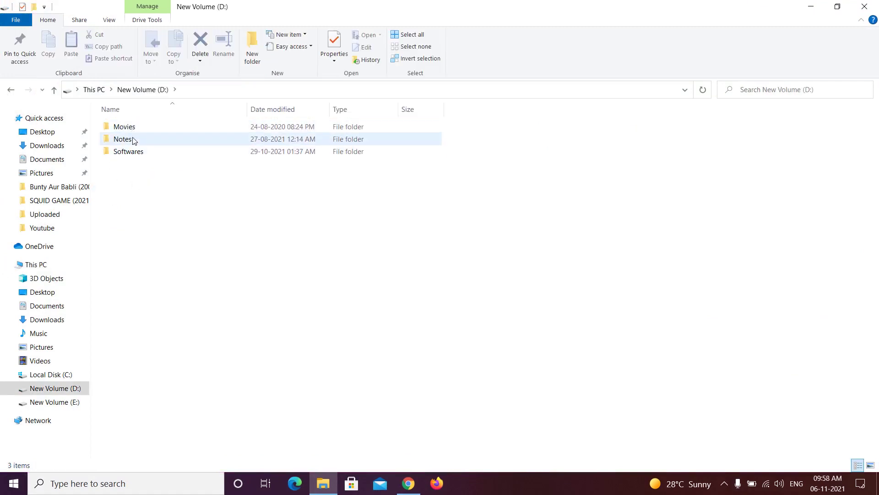
double_click(143, 155)
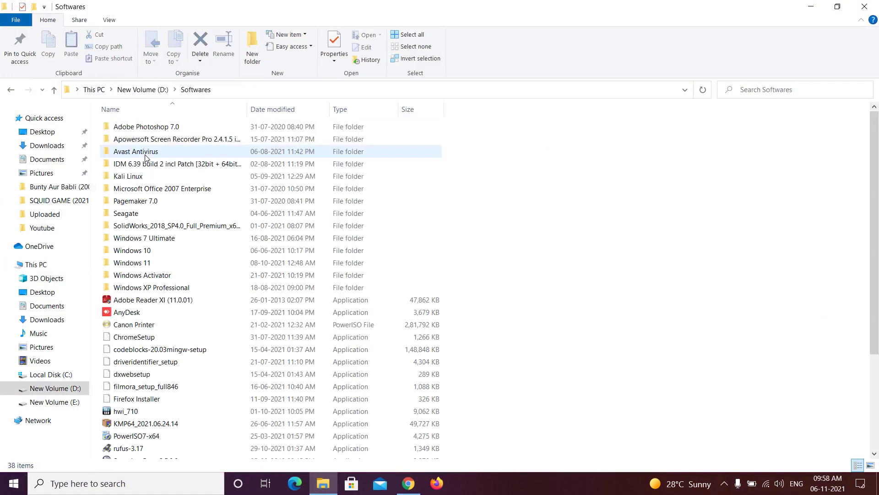
Find the Windows Activator folder within Softwares and open its kmsauto subfolder
scroll(167, 283, "down", 1)
type("km")
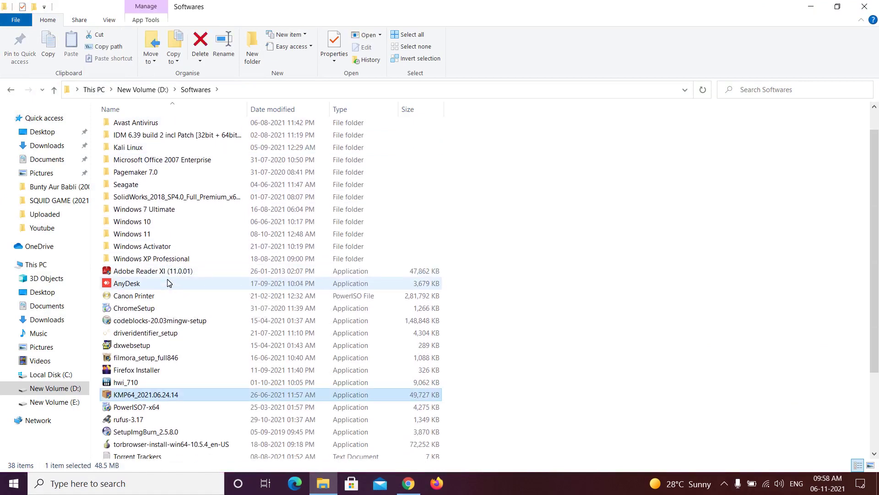
type("w")
key("w")
key("w")
key("w")
key("w")
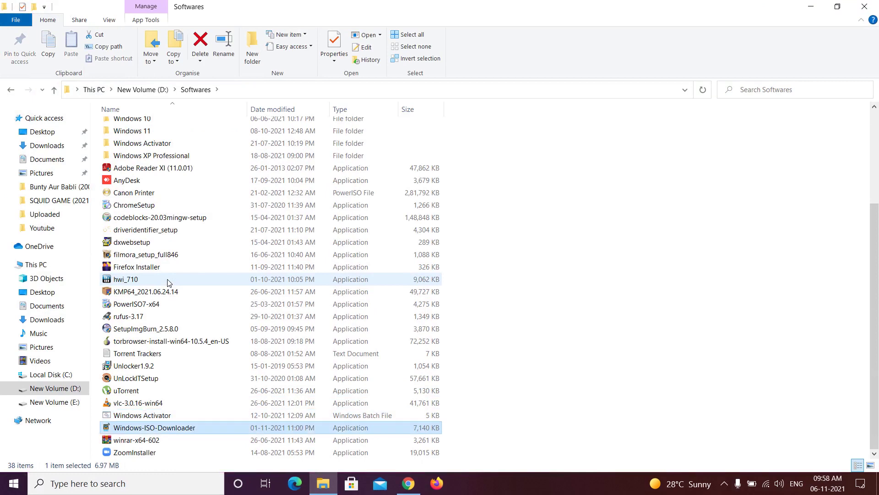
key("w")
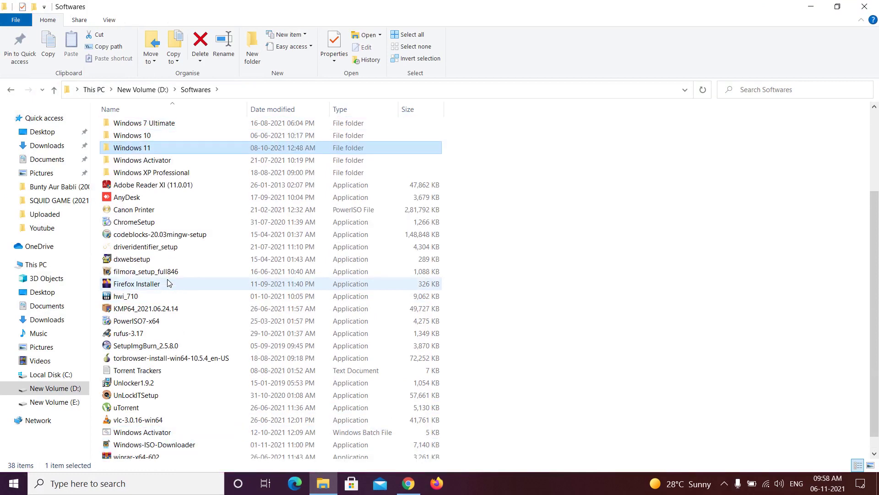
key("w")
key("Return")
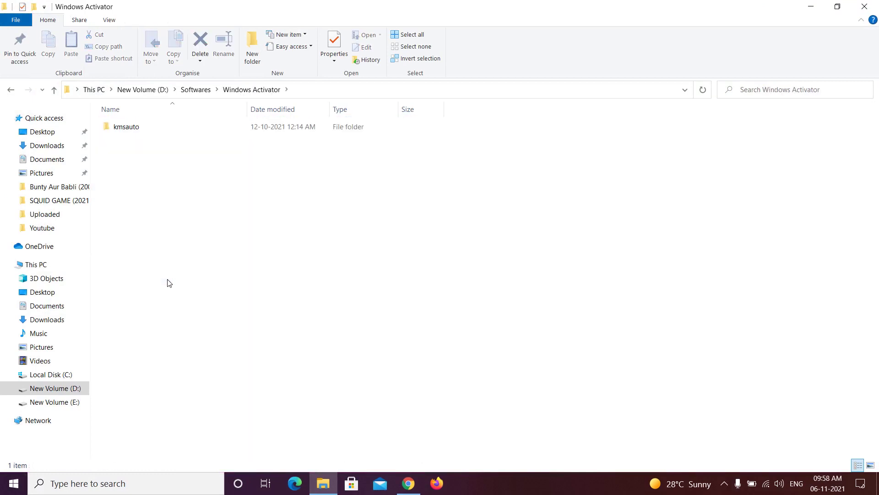
double_click(215, 130)
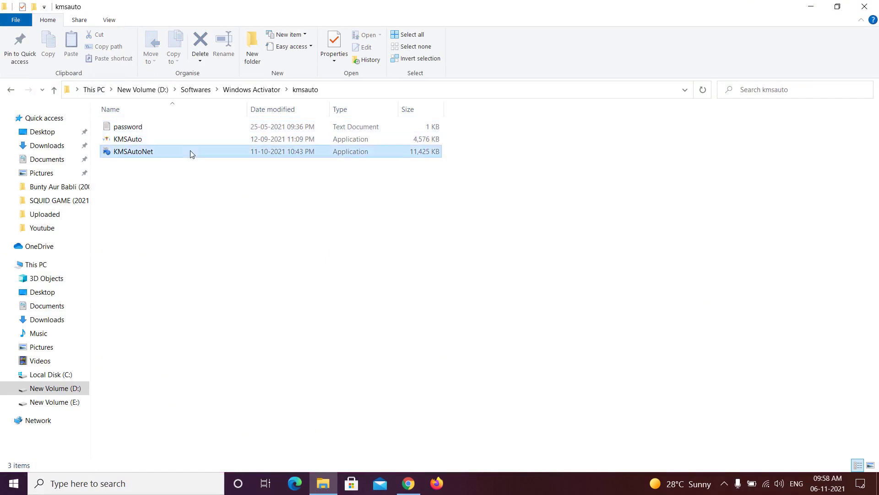
Try to run KMSAuto from this folder as administrator, allowing the changes and entering the archive password
left_click(191, 152)
left_click(186, 142)
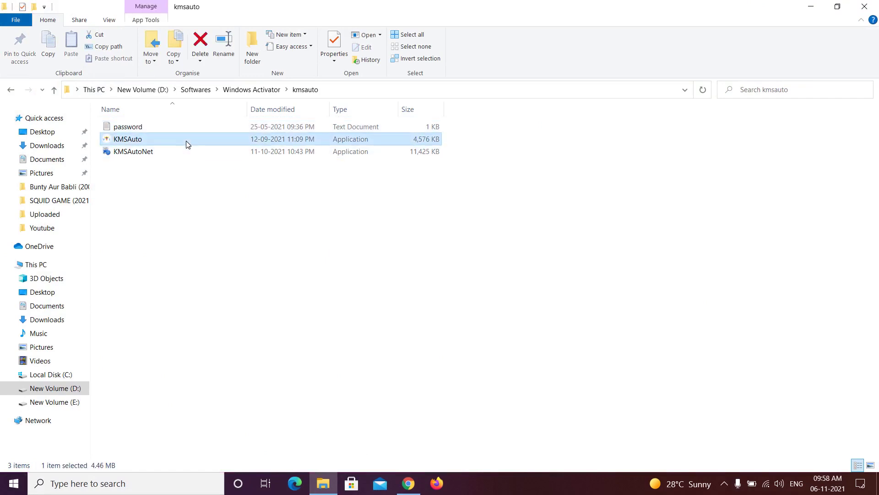
right_click(186, 142)
left_click(205, 164)
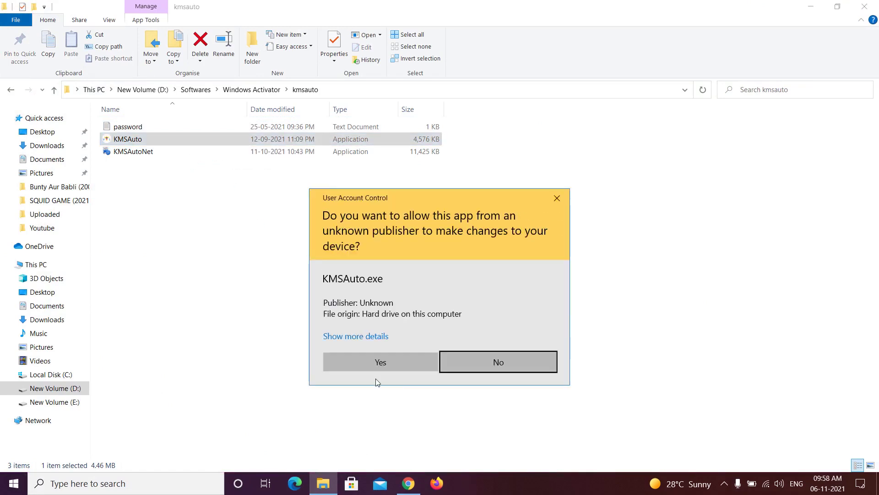
left_click(382, 369)
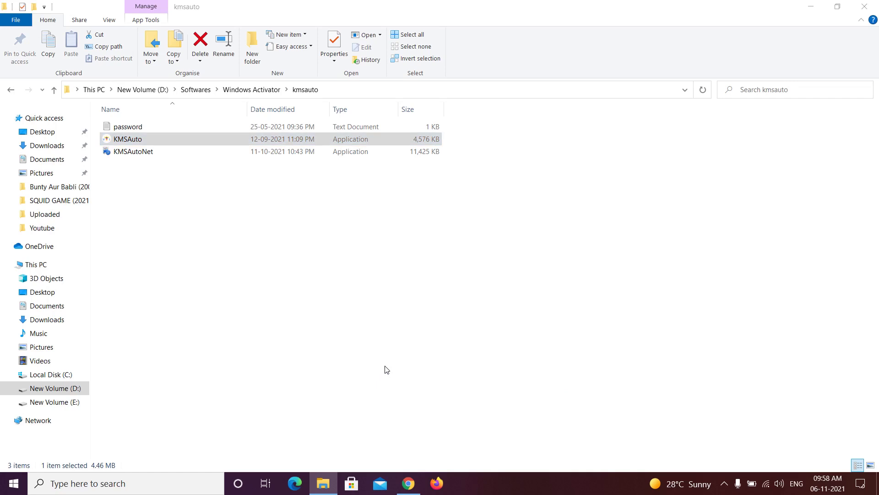
key("ctrl+v")
key("Return")
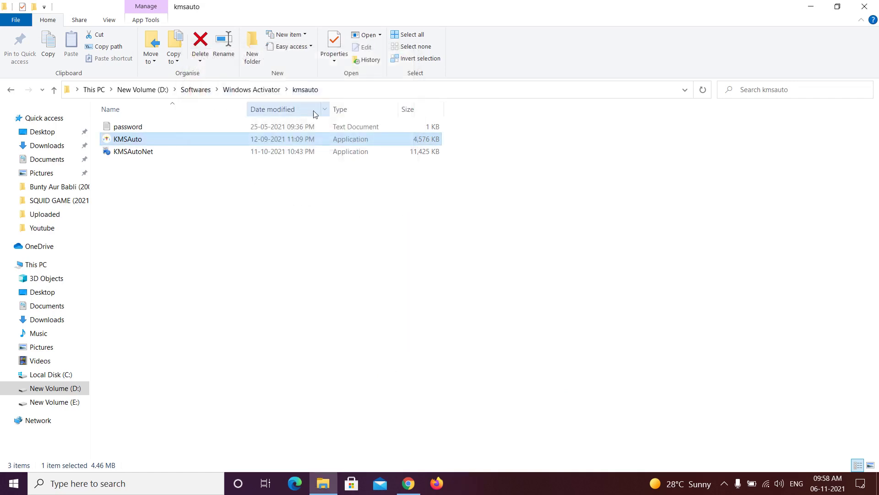
Try to launch KMSAutoNet from the kmsauto folder, dismiss its file options, and minimise the folder window
double_click(290, 153)
right_click(284, 152)
left_click(267, 154)
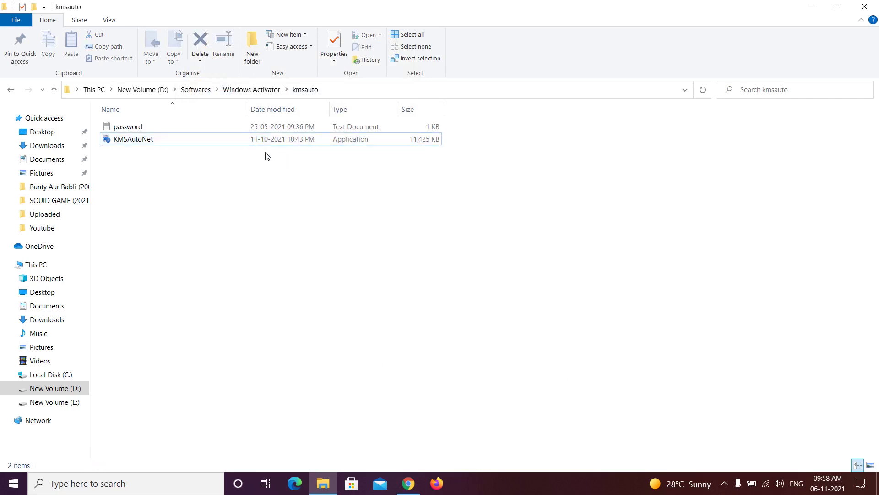
right_click(237, 139)
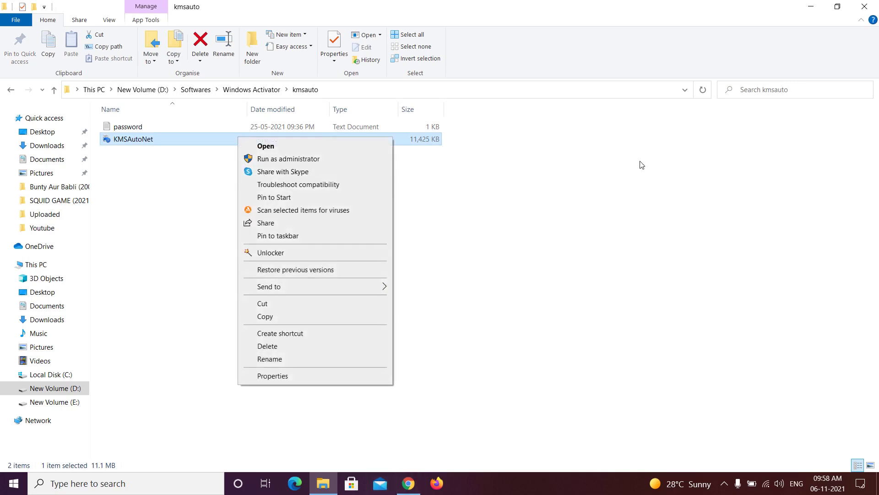
left_click(811, 6)
left_click(812, 6)
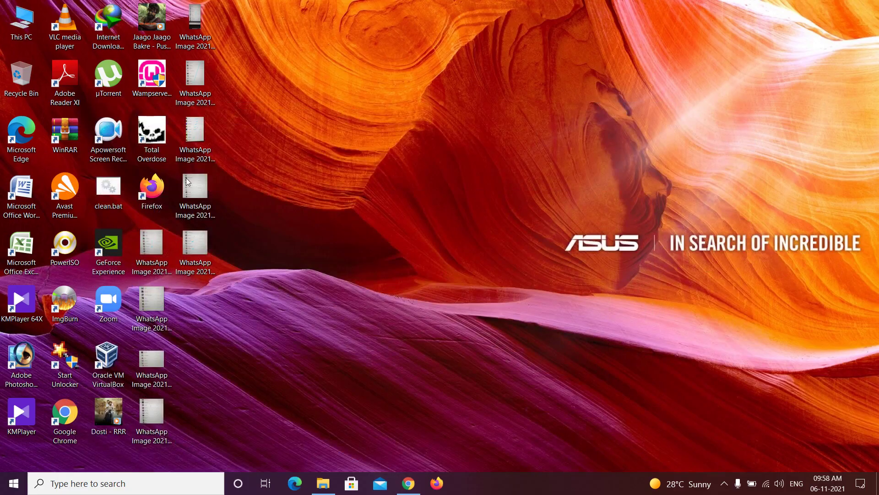
Switch to Avast Premium Security and restore KMSAuto.exe from Quarantine with an exception added
double_click(65, 189)
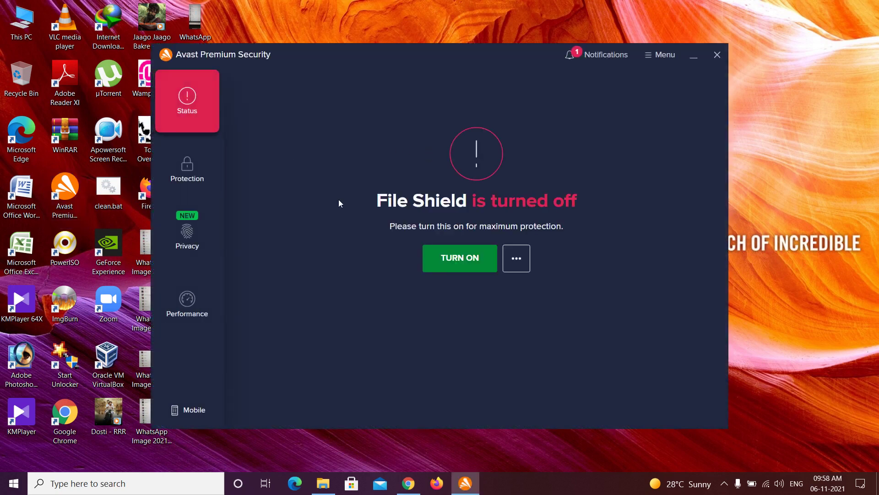
left_click(200, 171)
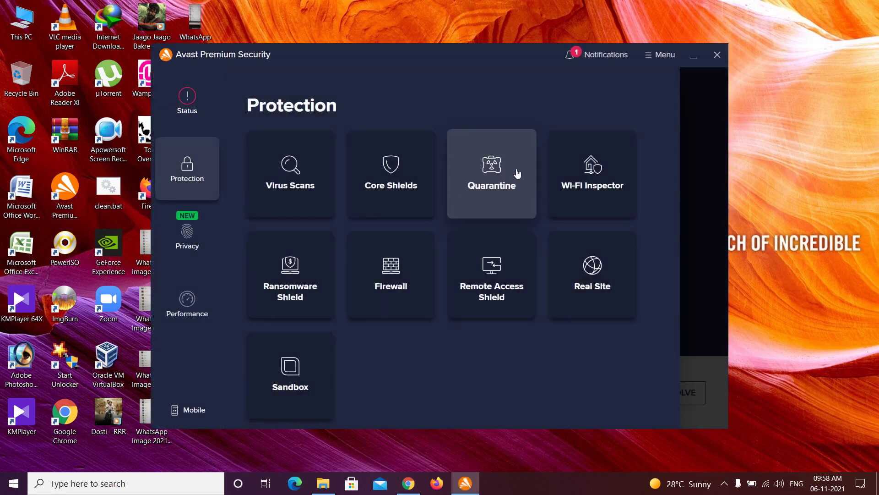
left_click(517, 171)
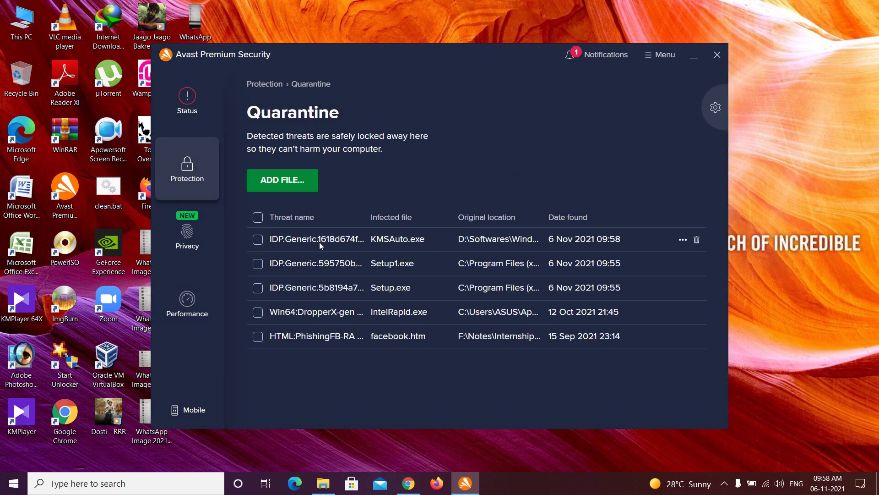
left_click(258, 239)
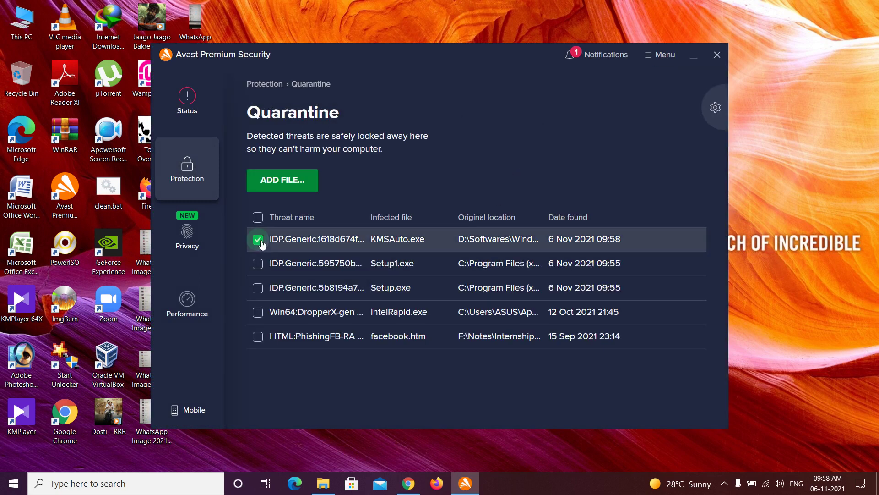
left_click(518, 406)
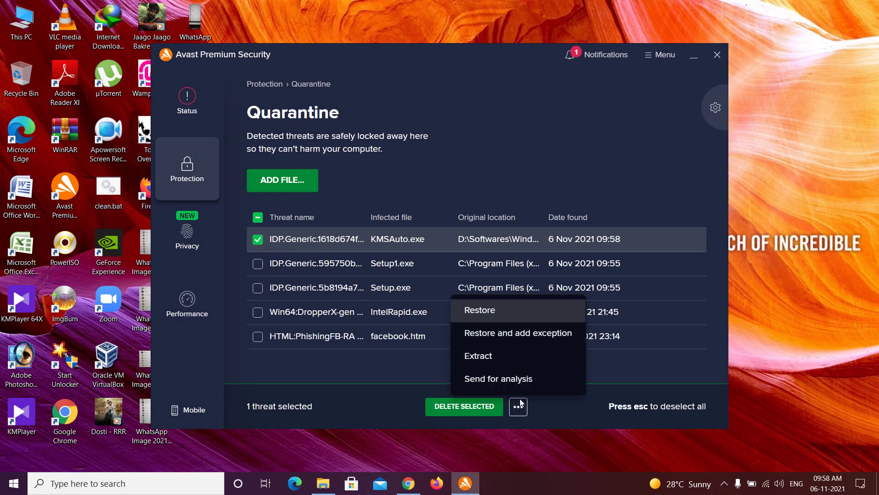
left_click(522, 344)
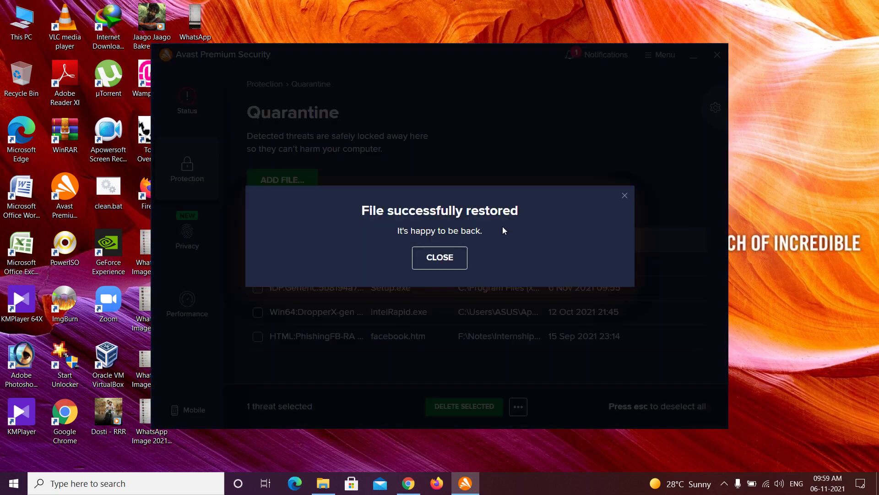
left_click(461, 255)
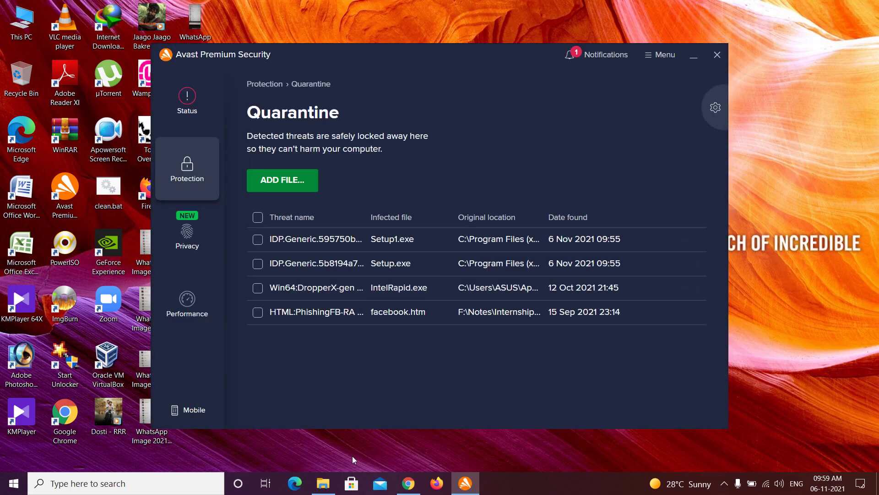
Return to the kmsauto folder in File Explorer and try to launch KMSAutoNet, dismissing its password prompt
left_click(323, 483)
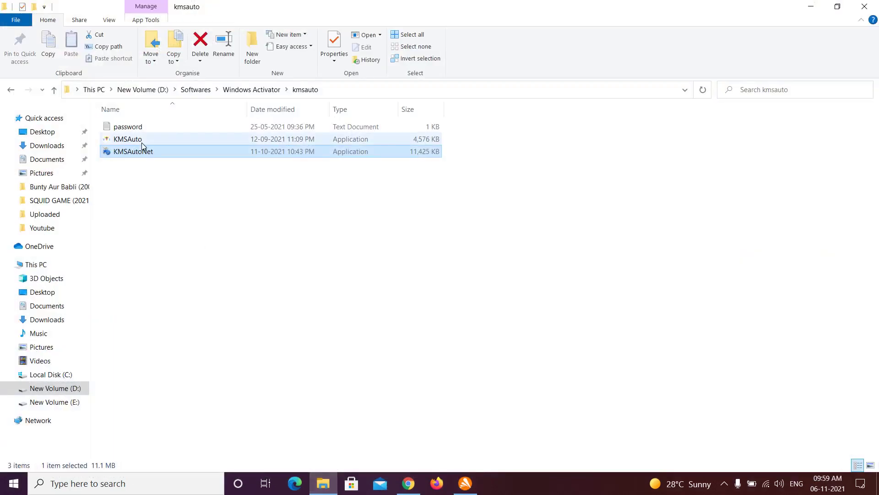
double_click(147, 152)
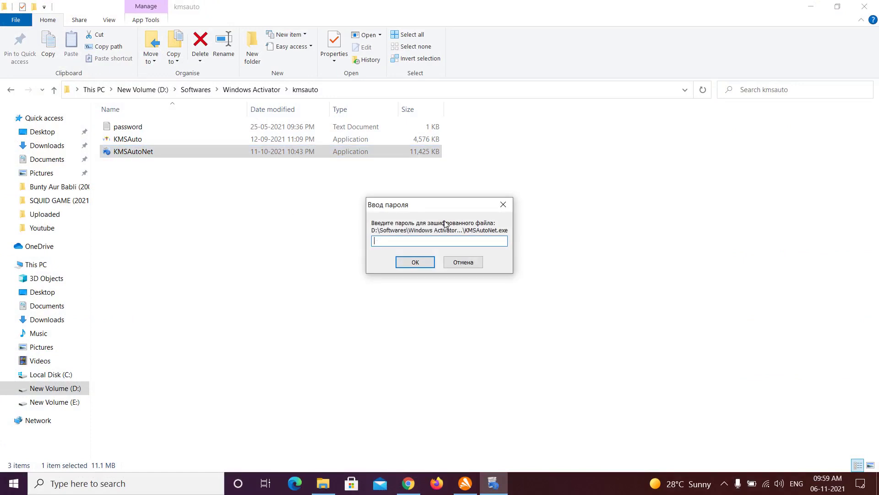
left_click(504, 205)
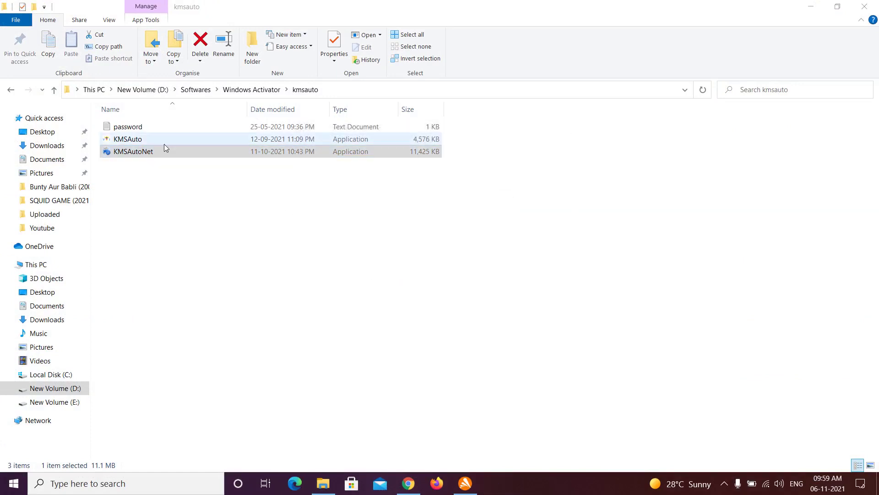
Run KMSAuto from the kmsauto folder as administrator, allowing the changes and entering the archive password
left_click(128, 139)
right_click(128, 141)
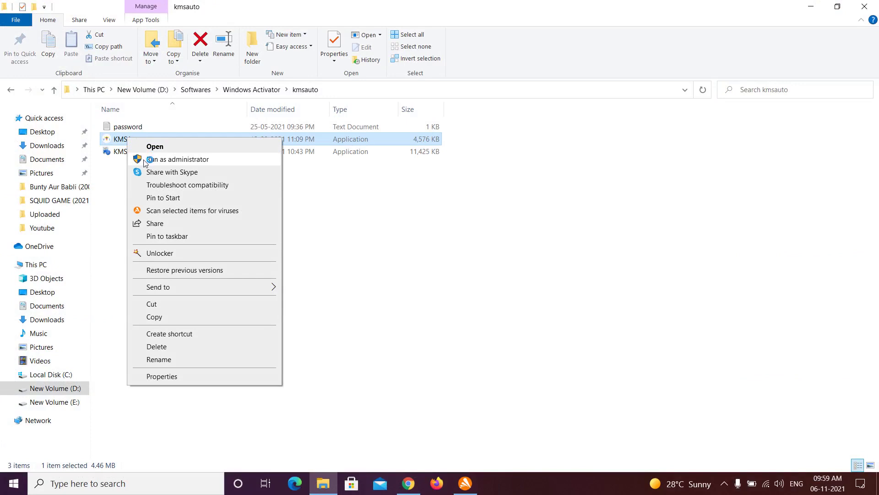
left_click(145, 158)
left_click(396, 359)
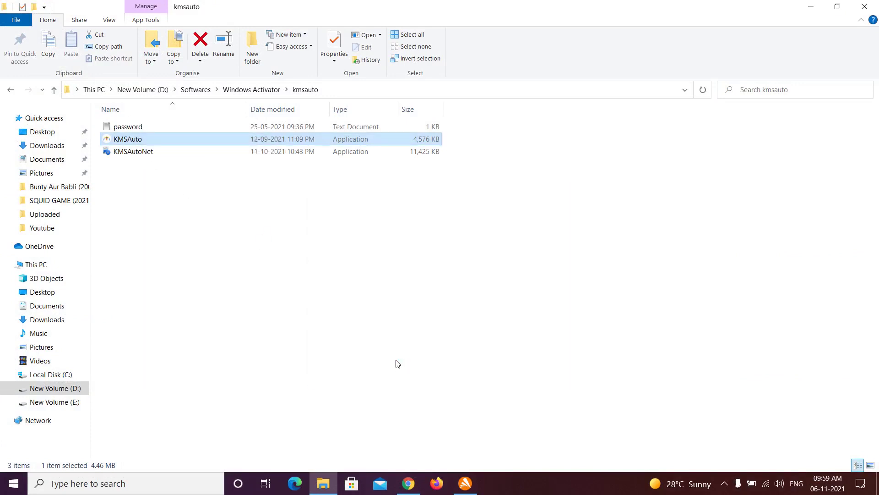
key("ctrl+v")
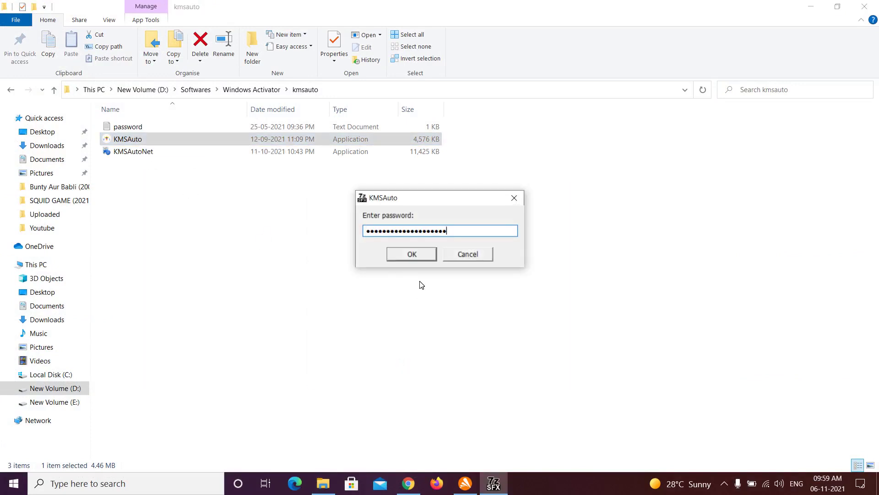
key("Return")
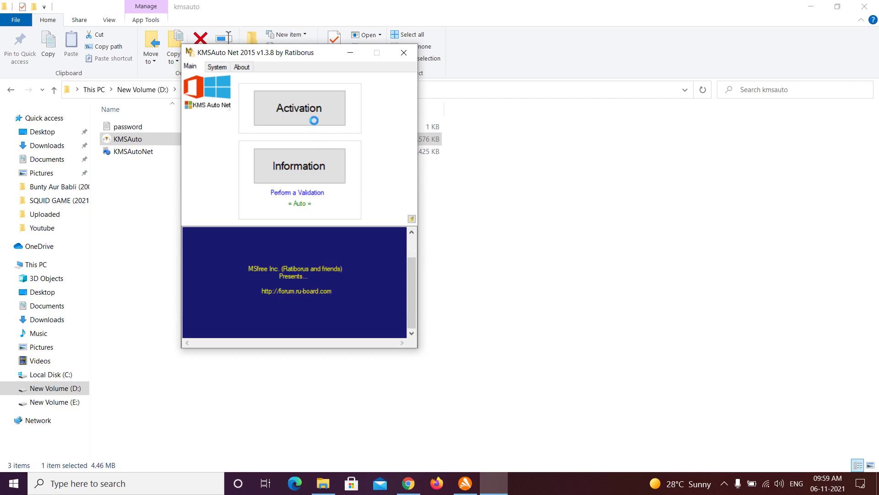
Open the Activation options in KMSAuto Net
left_click(308, 115)
left_click(307, 116)
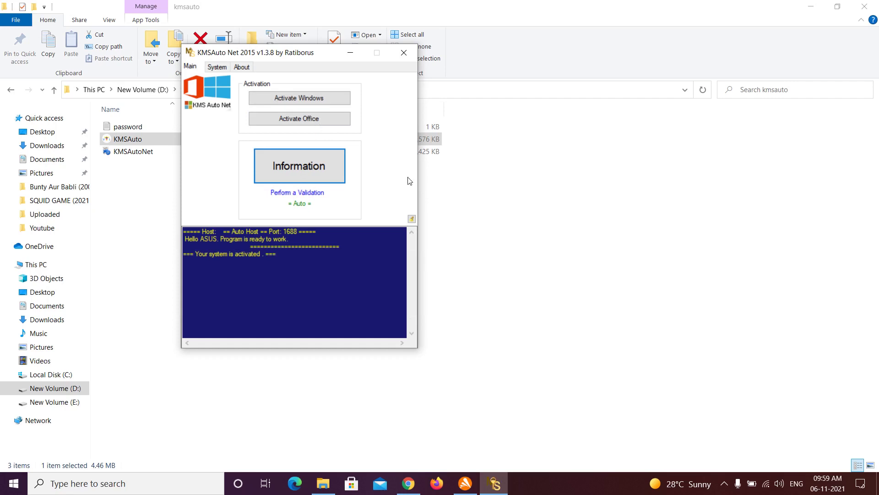
Show the hidden system tray icons
left_click(723, 483)
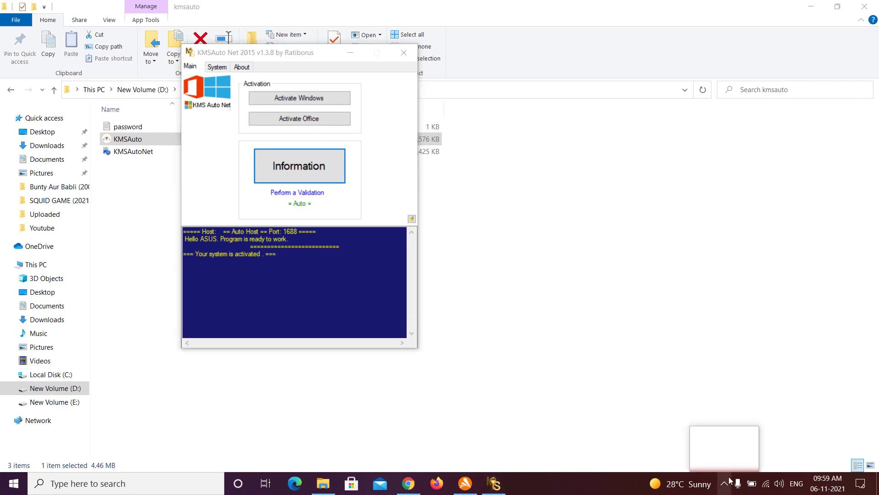